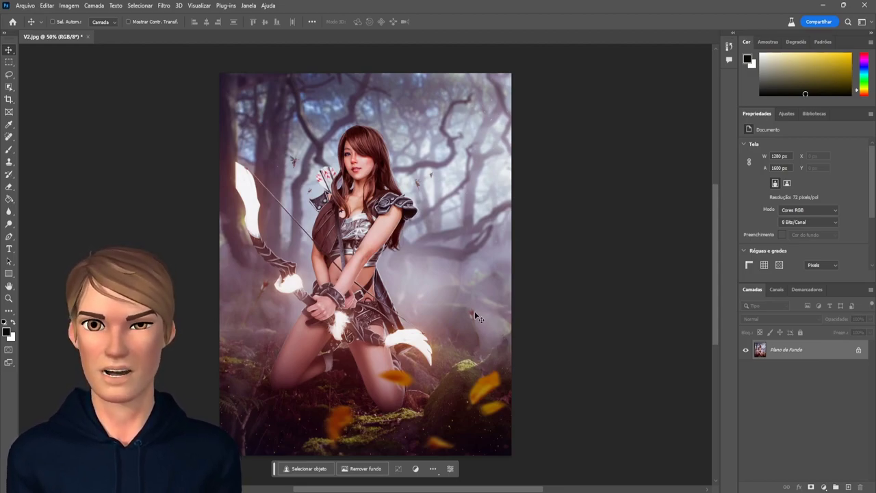
- Create a new 1280×1600 blank canvas at 210 ppi, sized like the archer image
{"action": "key", "text": "ctrl+a"}
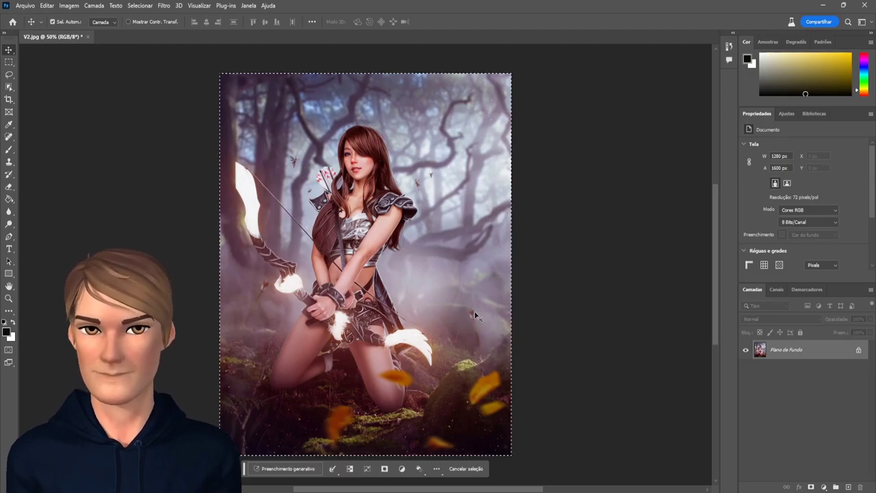
{"action": "key", "text": "ctrl+n"}
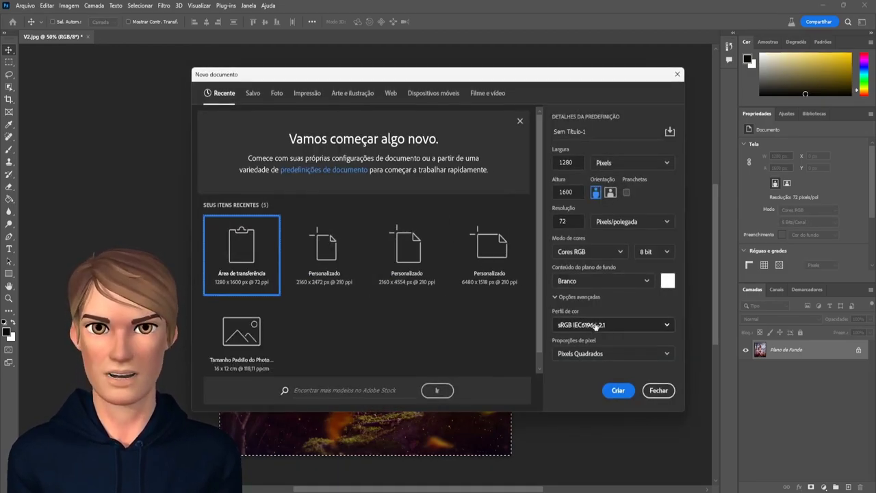
{"action": "double_click", "coordinate": [574, 222]}
{"action": "type", "text": "210"}
{"action": "key", "text": "Return"}
- Select the whole blank canvas and enter a Generative Fill prompt for a Japanese warrior woman with a neon bow in a forest
{"action": "key", "text": "ctrl+v"}
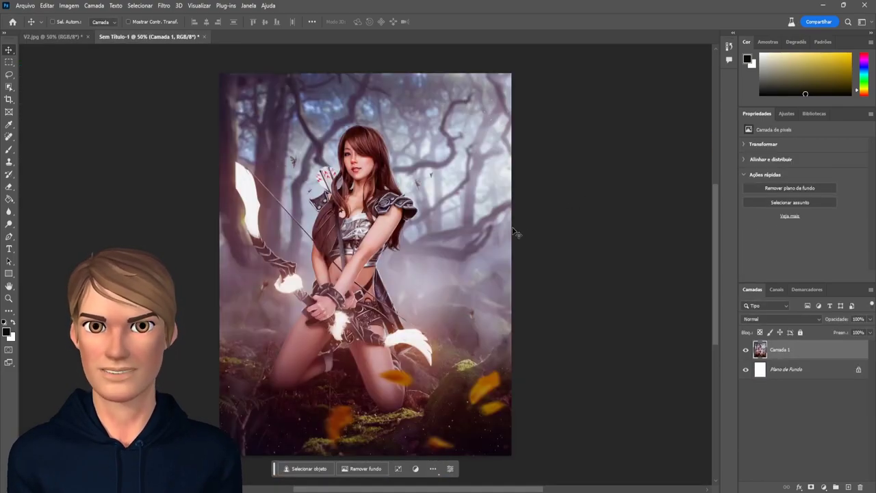
{"action": "key", "text": "ctrl+z"}
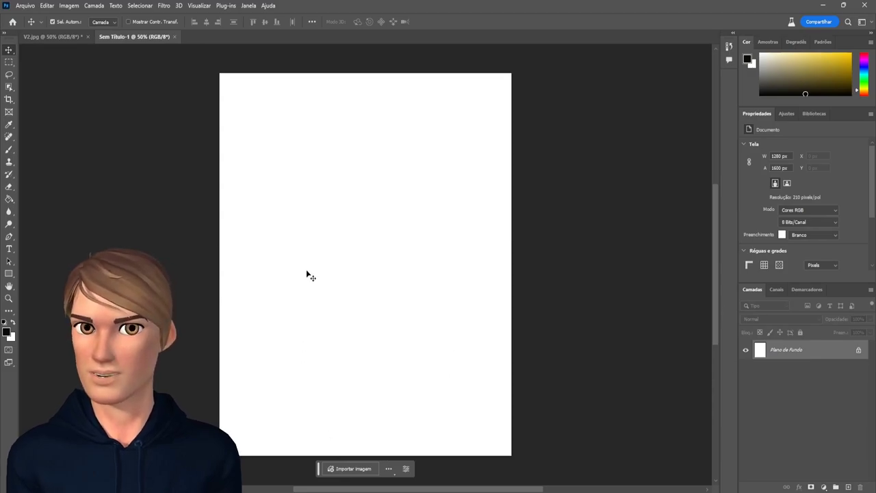
{"action": "key", "text": "ctrl+a"}
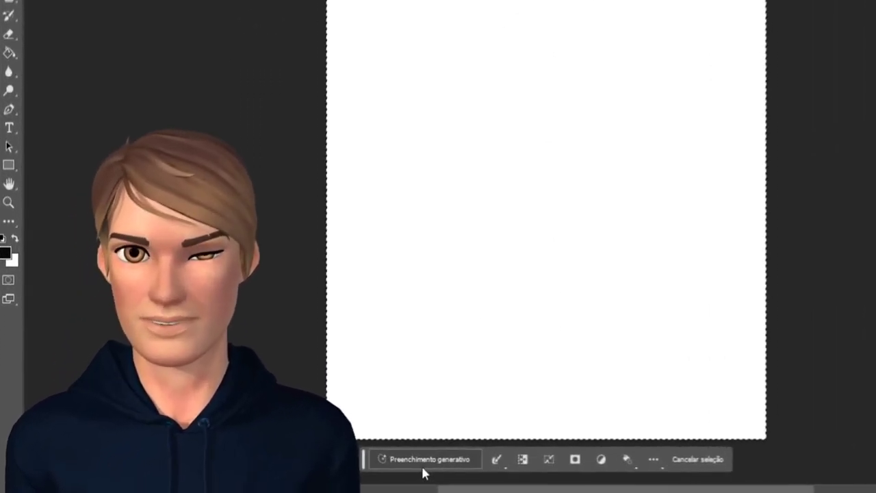
{"action": "left_click", "coordinate": [445, 457]}
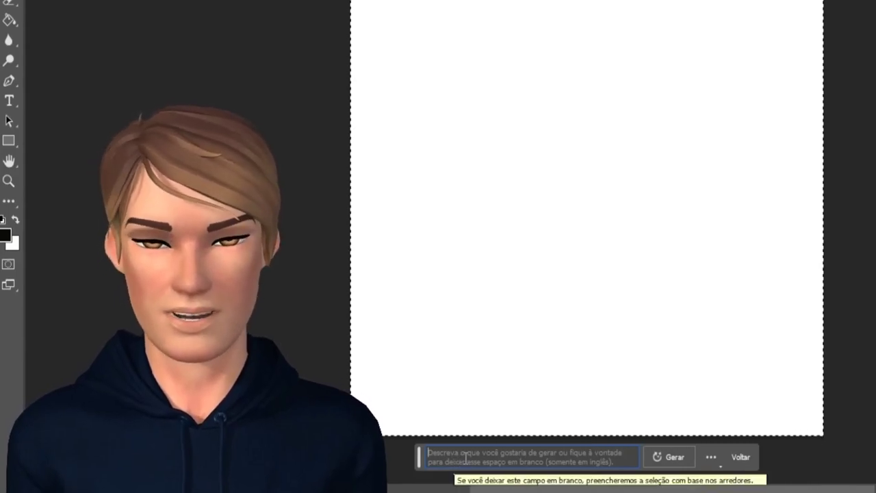
{"action": "type", "text": "warrior japanese woman holding a neon bow crouching in a forest. She has a black panther behind her and some fairies"}
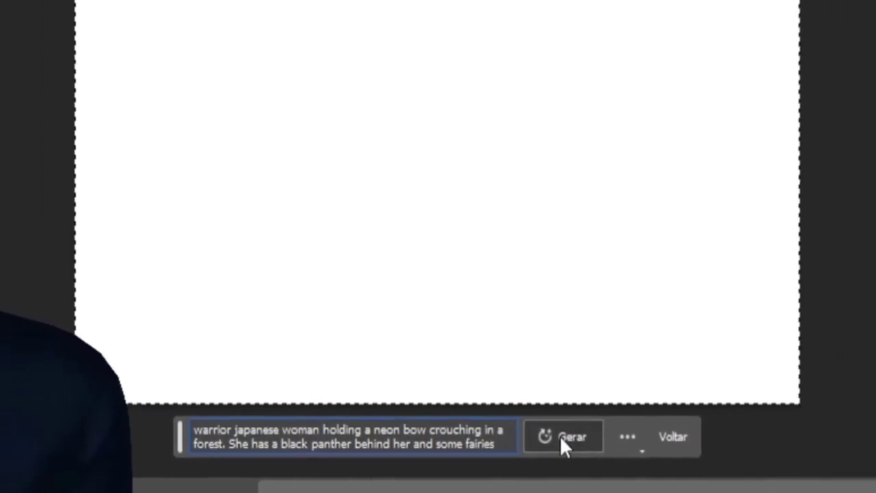
- Generate the warrior woman scene, compare its three variations, and keep the second, pink-bow one
{"action": "left_click", "coordinate": [561, 438]}
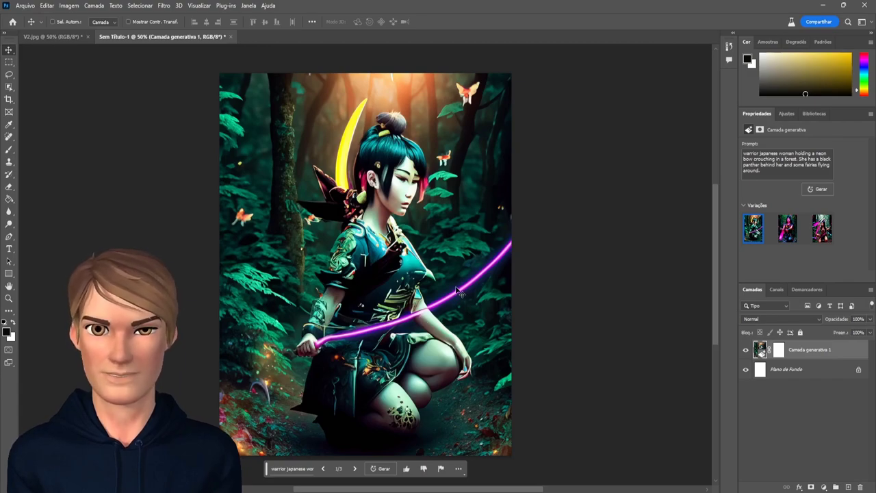
{"action": "left_click", "coordinate": [786, 235]}
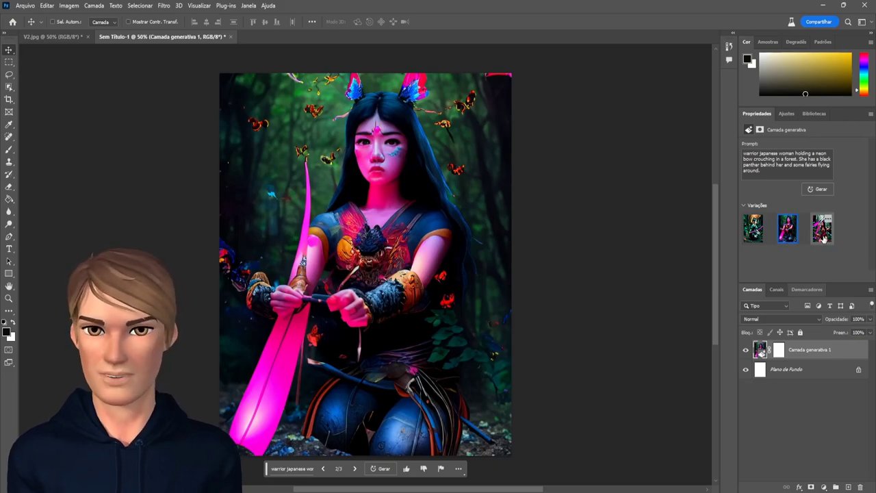
{"action": "left_click", "coordinate": [823, 238]}
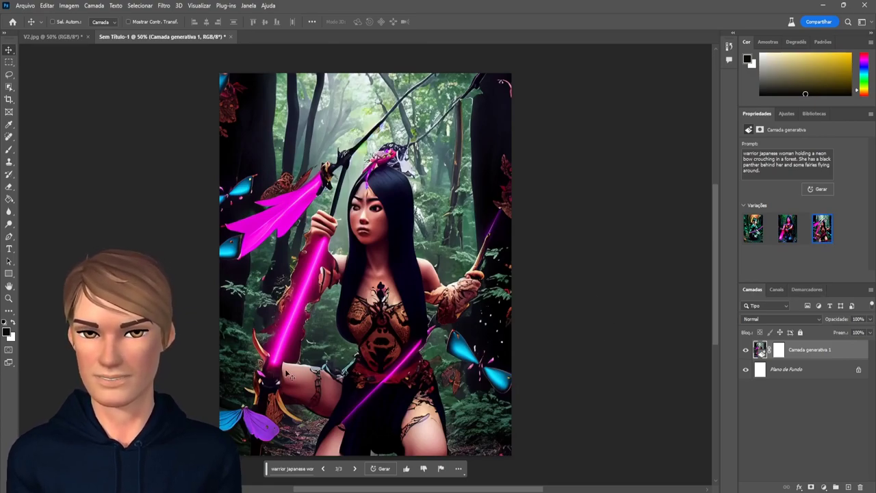
{"action": "left_click", "coordinate": [751, 232]}
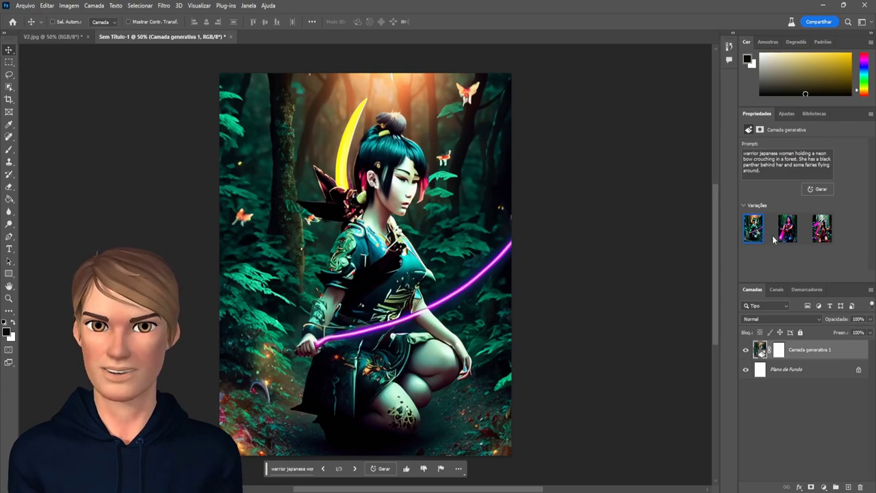
{"action": "left_click", "coordinate": [782, 232]}
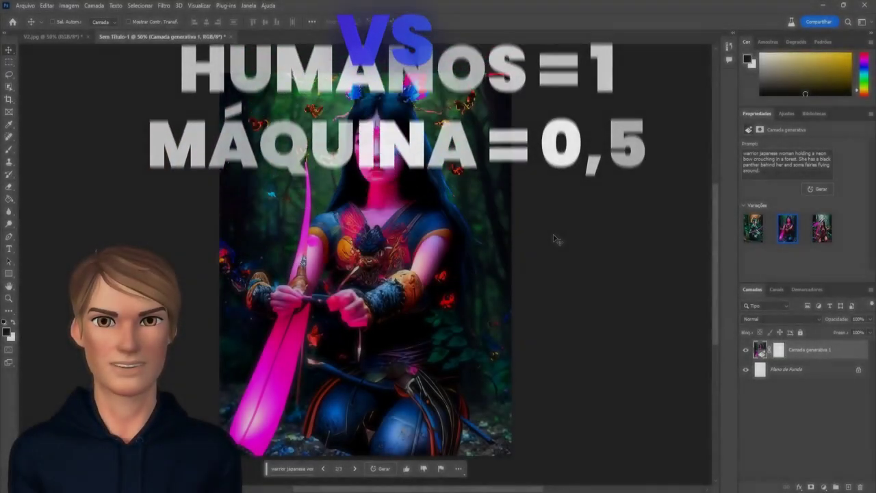
- In V2.jpg, marquee a rectangular area to the right of the archer
{"action": "left_click", "coordinate": [65, 37]}
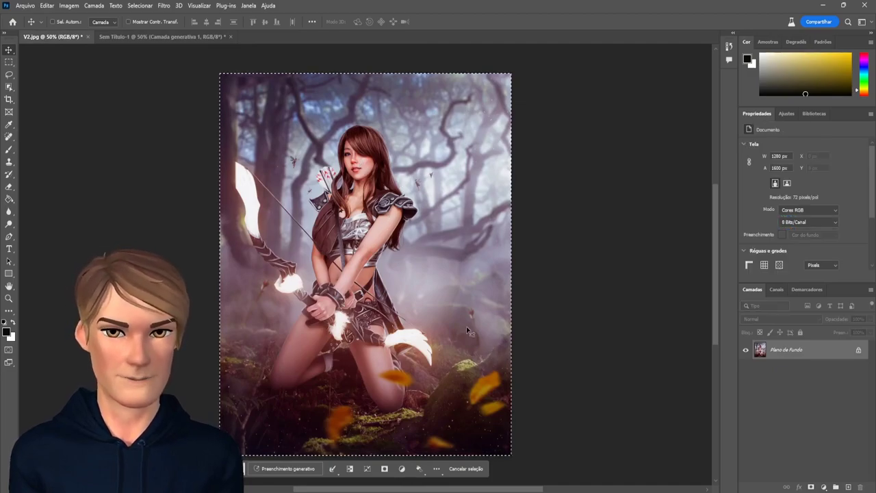
{"action": "key", "text": "ctrl+d"}
{"action": "key", "text": "m"}
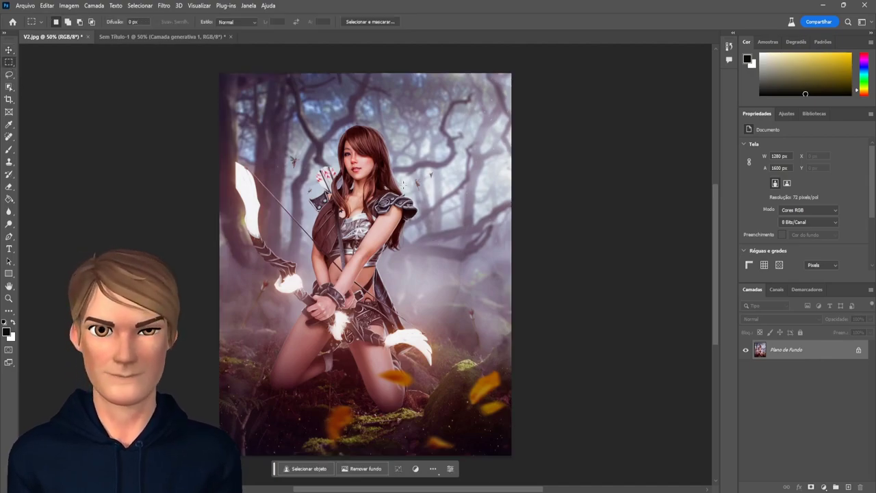
{"action": "left_click_drag", "start_coordinate": [404, 185], "coordinate": [507, 360]}
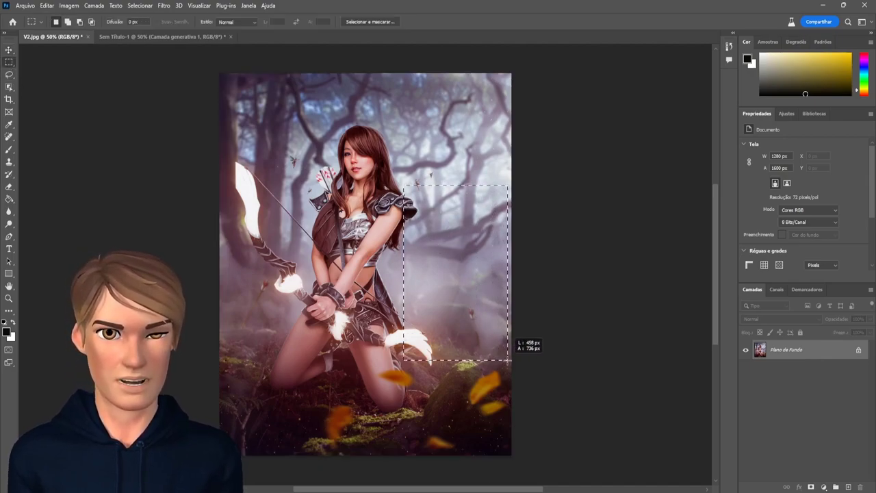
{"action": "left_click_drag", "start_coordinate": [507, 360], "coordinate": [510, 360]}
- Generate a 'black panther' there and keep the second of three variations
{"action": "left_click", "coordinate": [375, 373]}
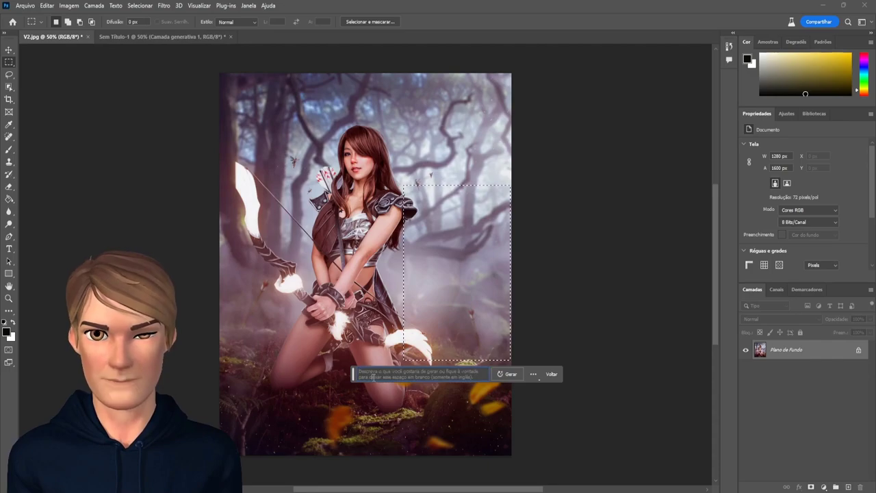
{"action": "type", "text": "black"}
{"action": "left_click", "coordinate": [507, 373]}
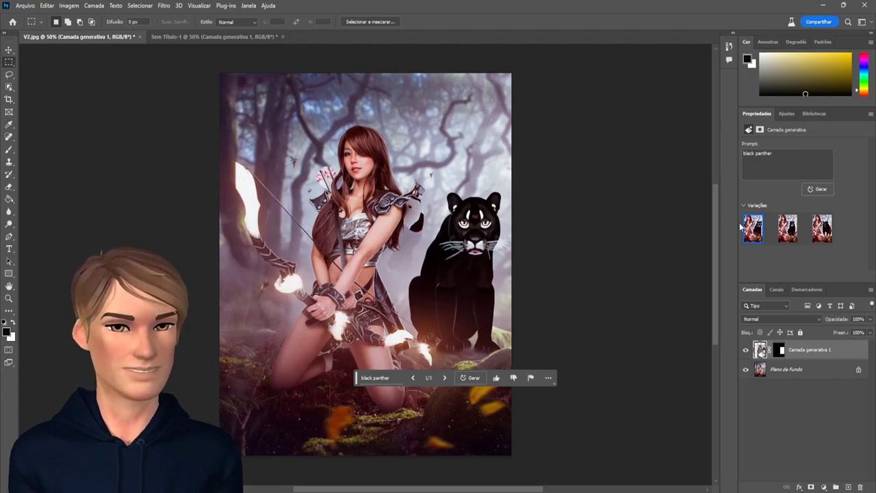
{"action": "left_click", "coordinate": [785, 240]}
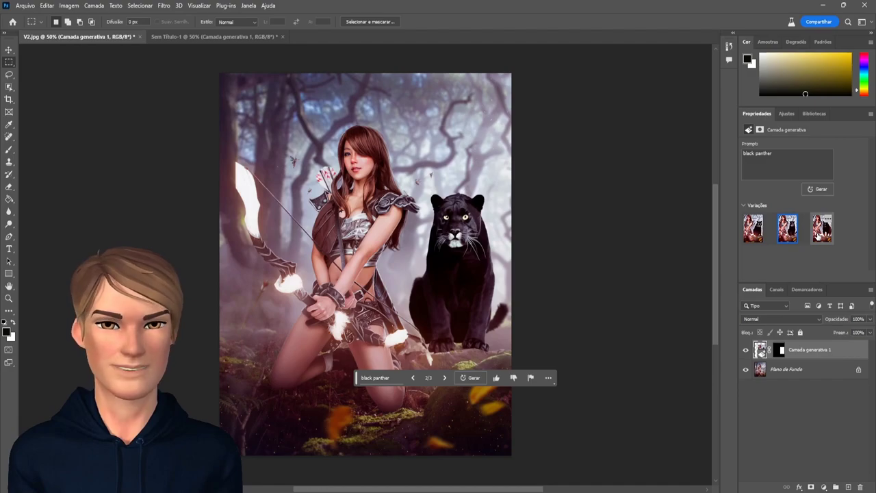
{"action": "left_click", "coordinate": [817, 235]}
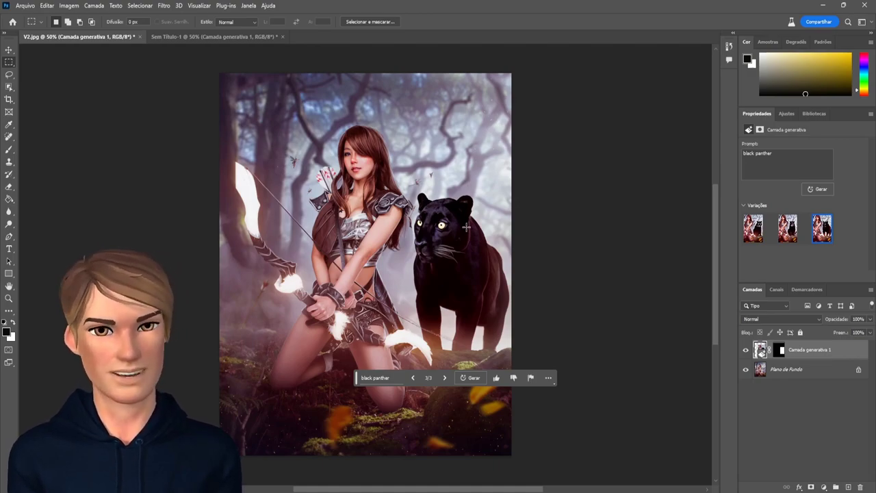
{"action": "left_click", "coordinate": [787, 236]}
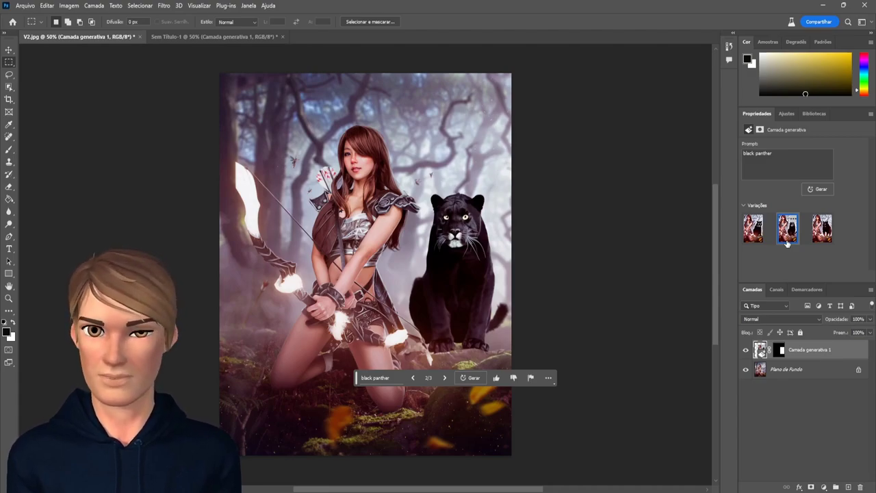
{"action": "left_click_drag", "start_coordinate": [405, 134], "coordinate": [425, 158]}
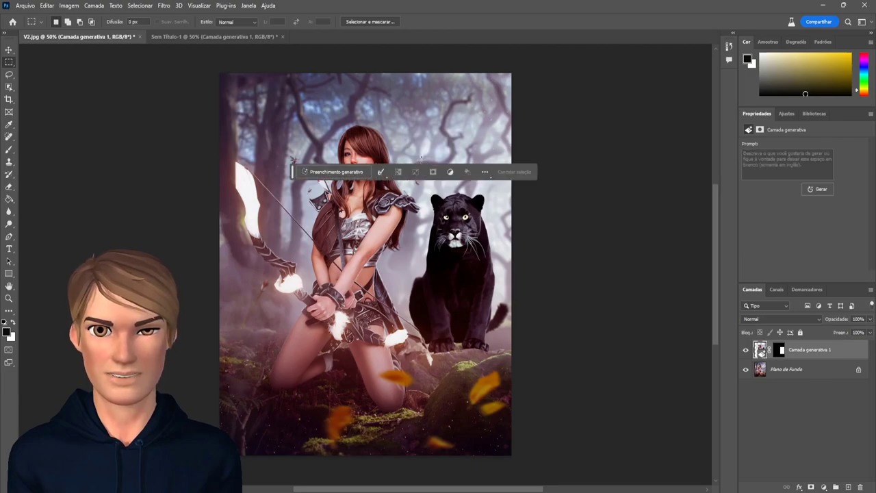
- Generate a 'fairy' beside the archer's head and keep the third variation
{"action": "left_click", "coordinate": [342, 169]}
{"action": "type", "text": "fairy"}
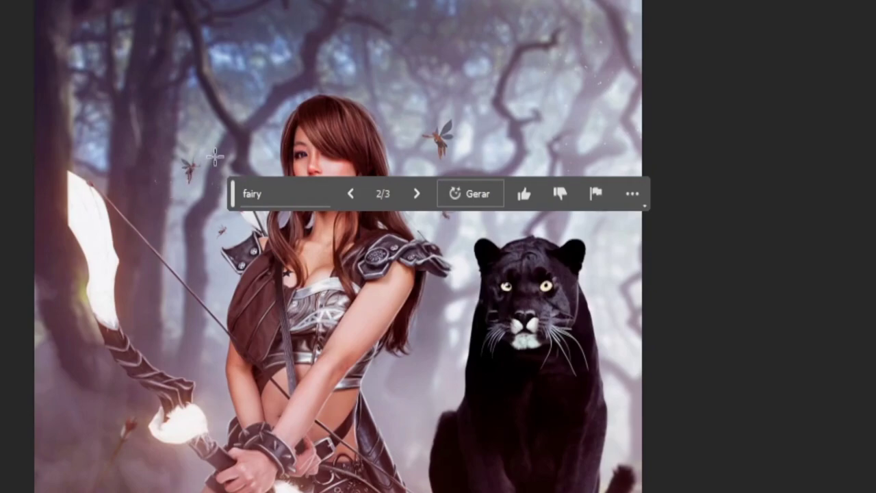
{"action": "left_click_drag", "start_coordinate": [213, 158], "coordinate": [318, 138]}
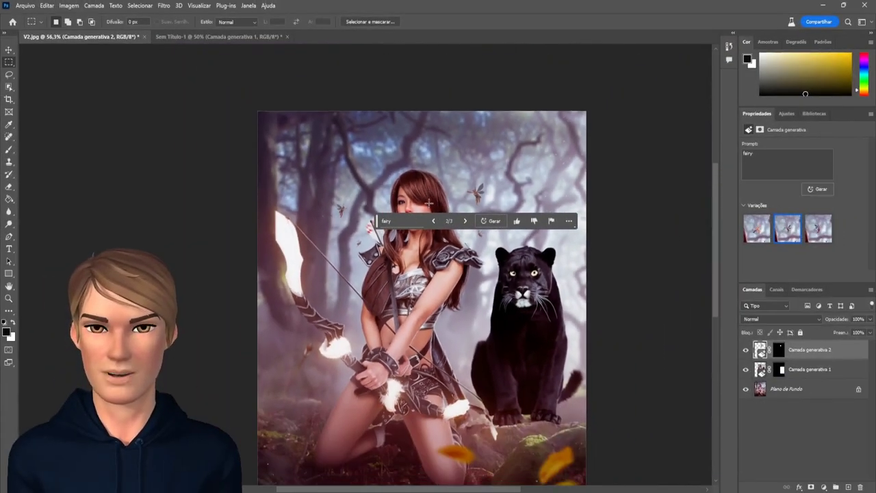
{"action": "scroll", "coordinate": [429, 203], "scroll_direction": "down", "scroll_amount": 2}
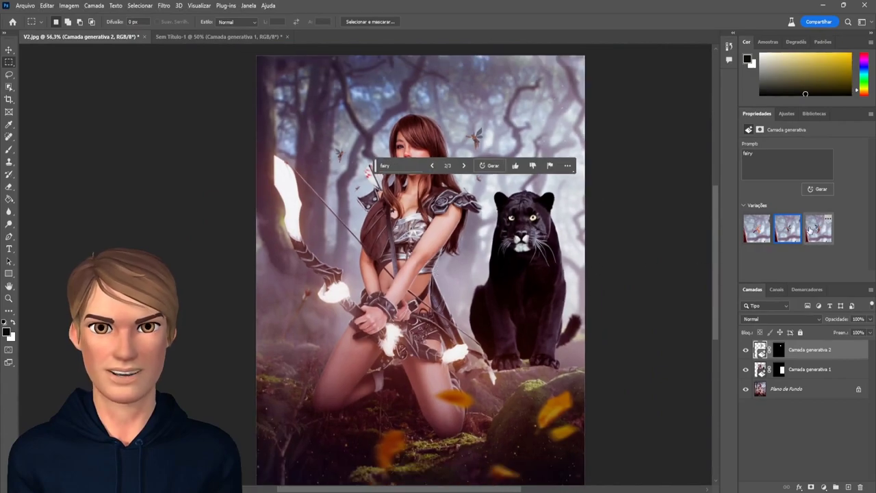
{"action": "left_click", "coordinate": [814, 228]}
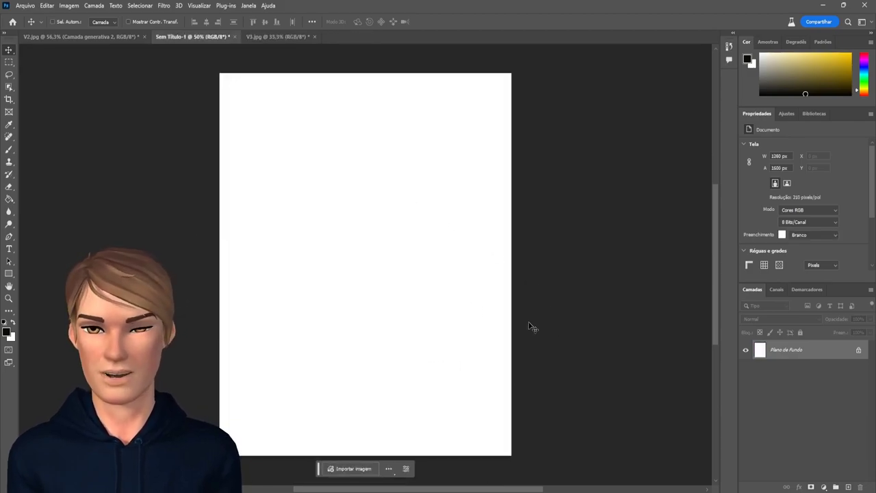
- Select the whole canvas and generate a girl with a neon umbrella in a foggy neon night
{"action": "key", "text": "ctrl+a"}
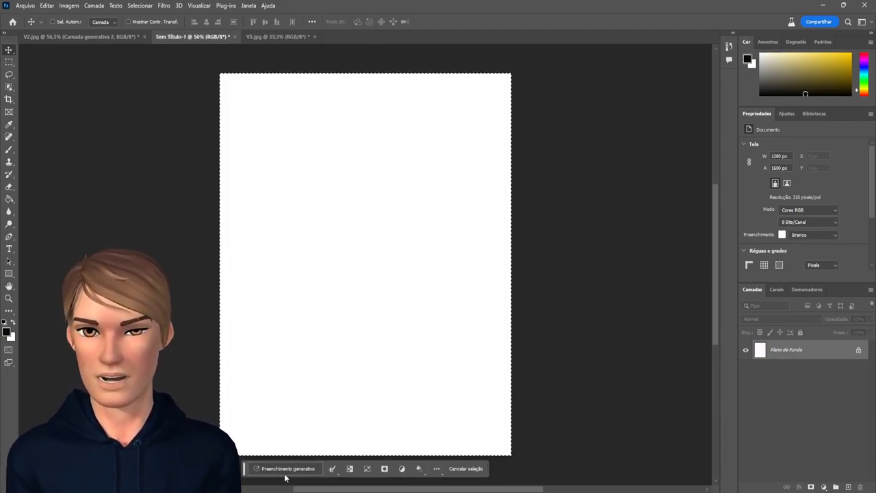
{"action": "left_click", "coordinate": [281, 471]}
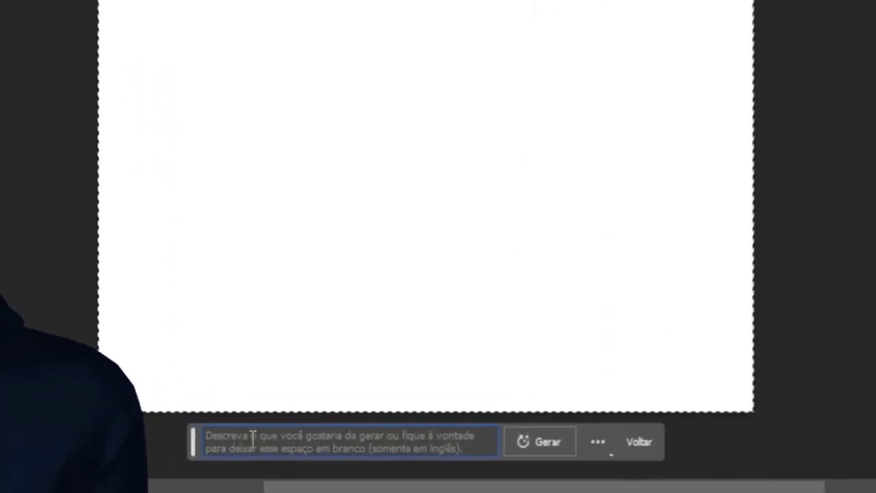
{"action": "type", "text": "girl sitting on floor holding neon umbrella in foggy night environment. neon banner on the buildings and flying robots"}
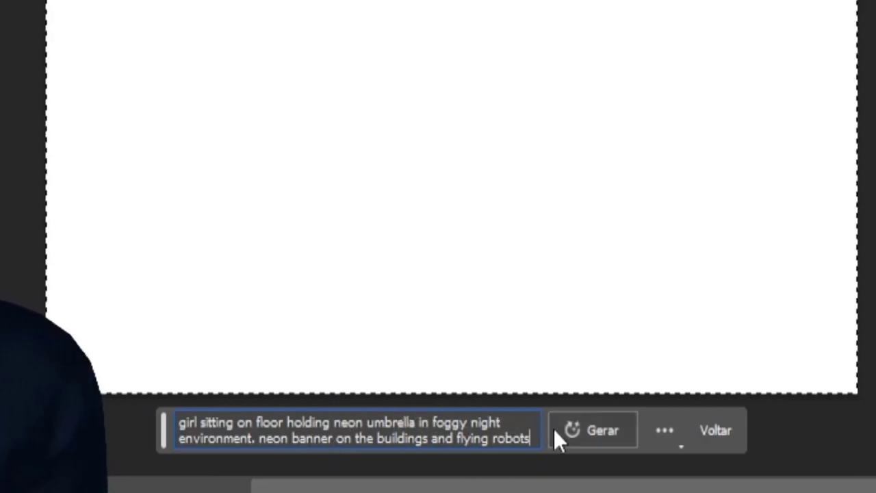
{"action": "left_click", "coordinate": [578, 439]}
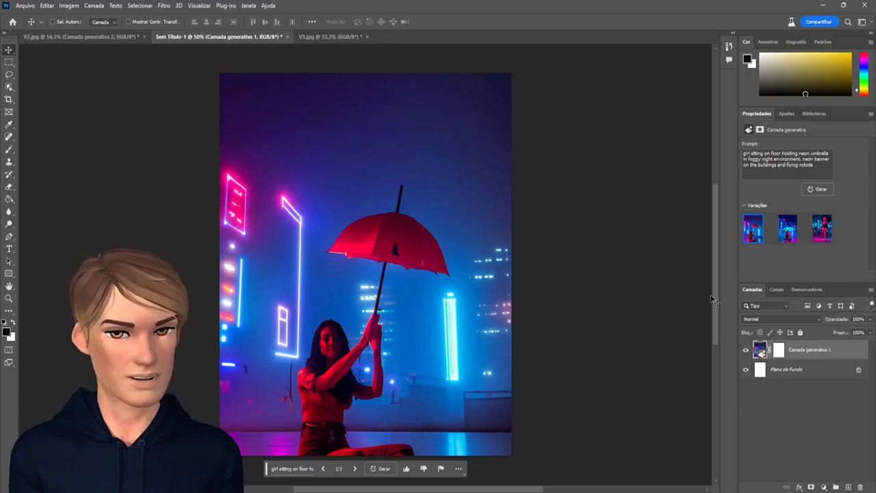
- Compare the red, teal and third umbrella scene variations, keep the third, and bring up V3.jpg
{"action": "left_click", "coordinate": [789, 236]}
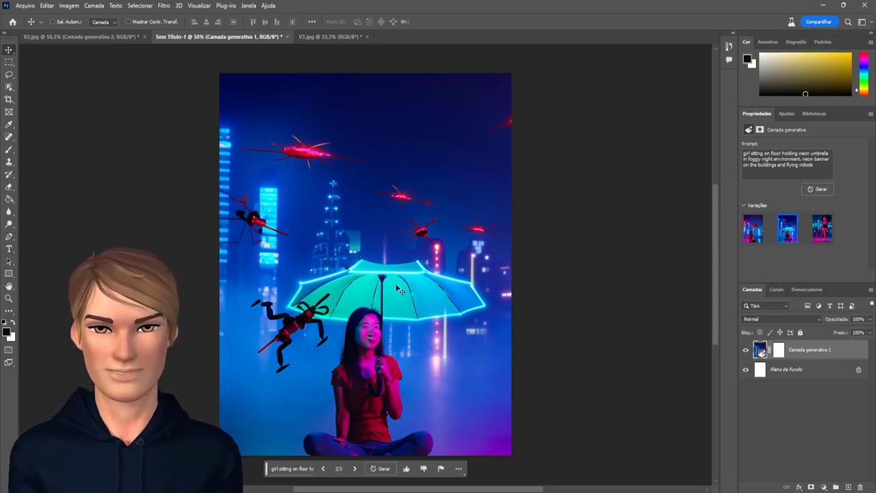
{"action": "mouse_move", "coordinate": [821, 229]}
{"action": "left_click", "coordinate": [820, 232]}
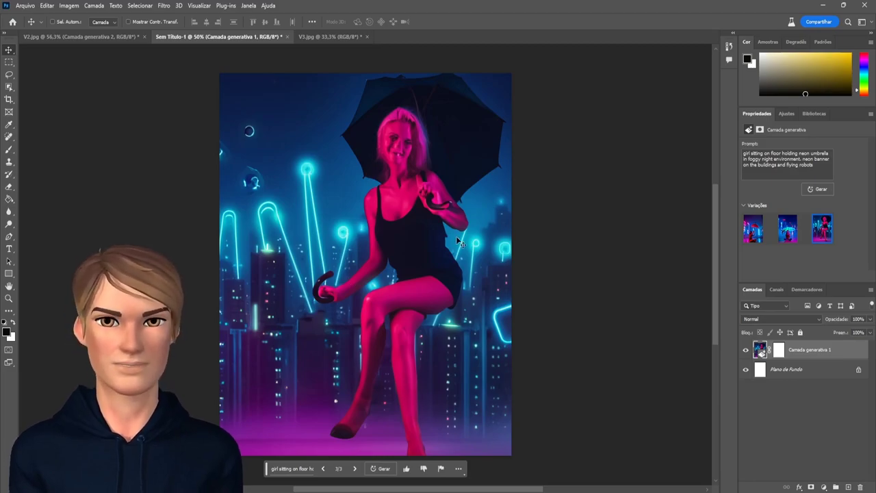
{"action": "left_click", "coordinate": [758, 235]}
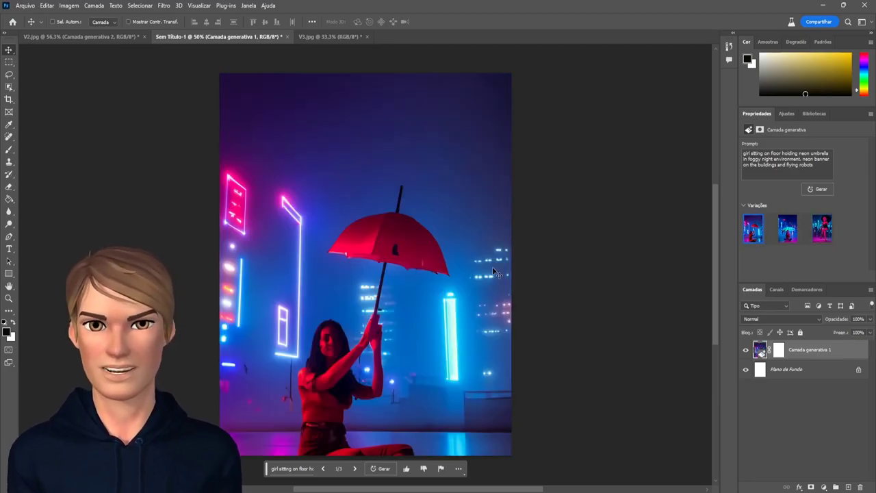
{"action": "left_click", "coordinate": [787, 229]}
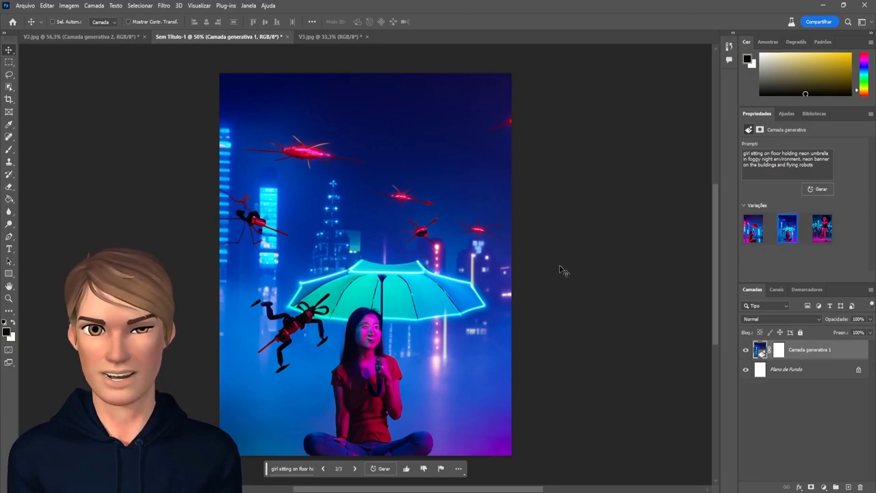
{"action": "left_click", "coordinate": [822, 233]}
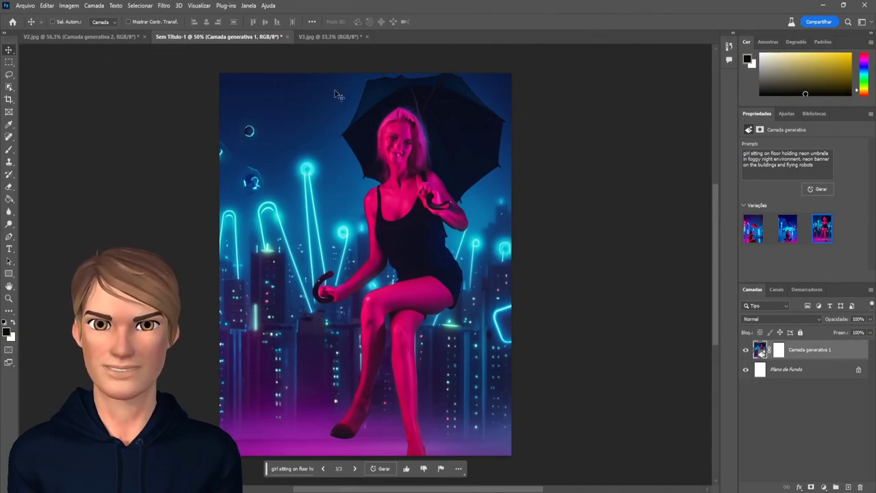
{"action": "left_click", "coordinate": [331, 37]}
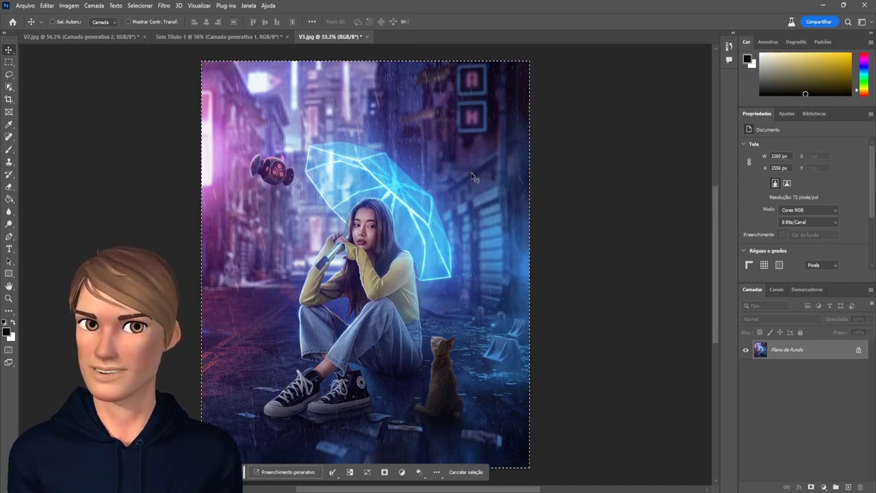
- Marquee the area above the umbrella and generate a 'dark drone with neon'
{"action": "left_click", "coordinate": [9, 61]}
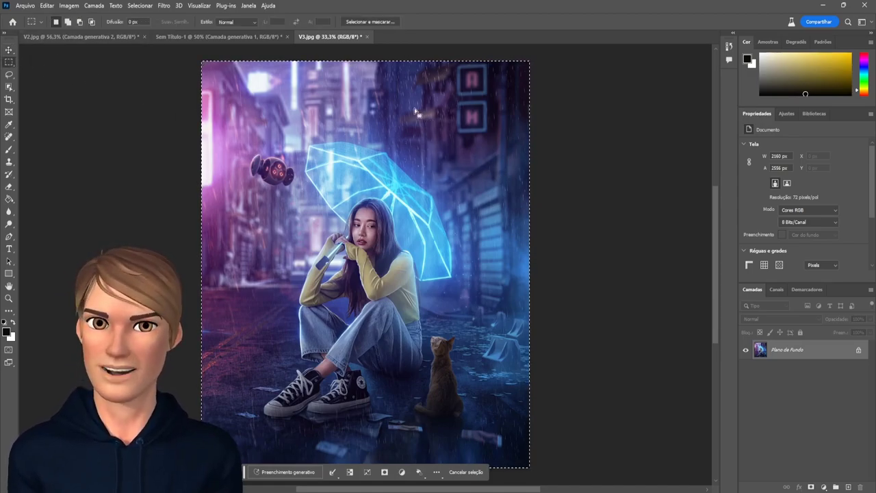
{"action": "key", "text": "ctrl+d"}
{"action": "left_click_drag", "start_coordinate": [416, 108], "coordinate": [505, 176]}
{"action": "left_click", "coordinate": [427, 190]}
{"action": "type", "text": "dark drone with neon"}
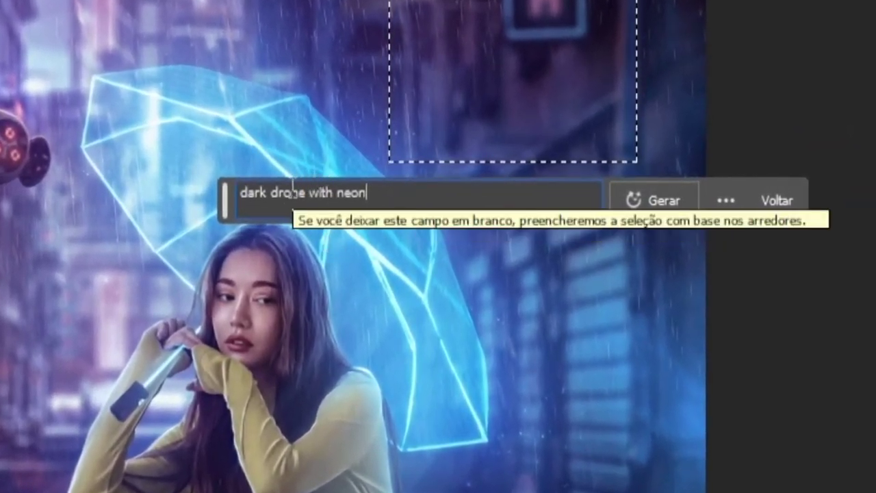
{"action": "left_click", "coordinate": [655, 198]}
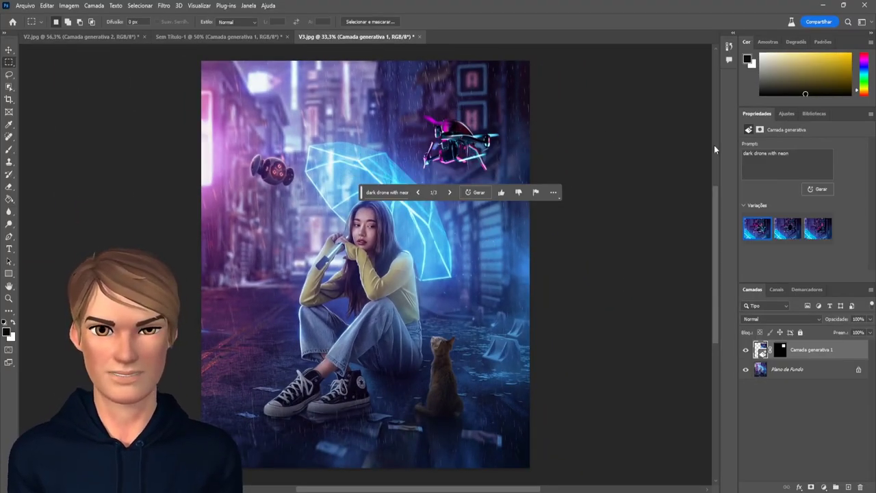
- Compare the drone variations and keep the first, pink-neon version
{"action": "left_click", "coordinate": [787, 230]}
{"action": "mouse_move", "coordinate": [787, 228]}
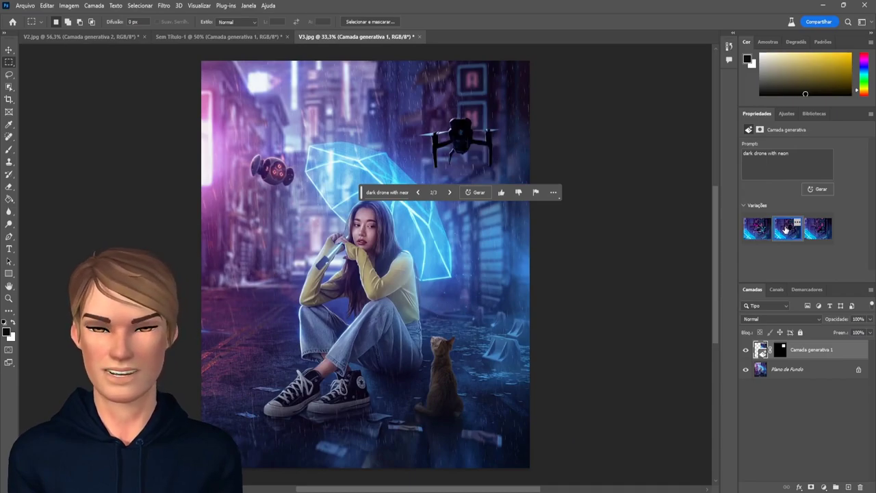
{"action": "left_click", "coordinate": [812, 235]}
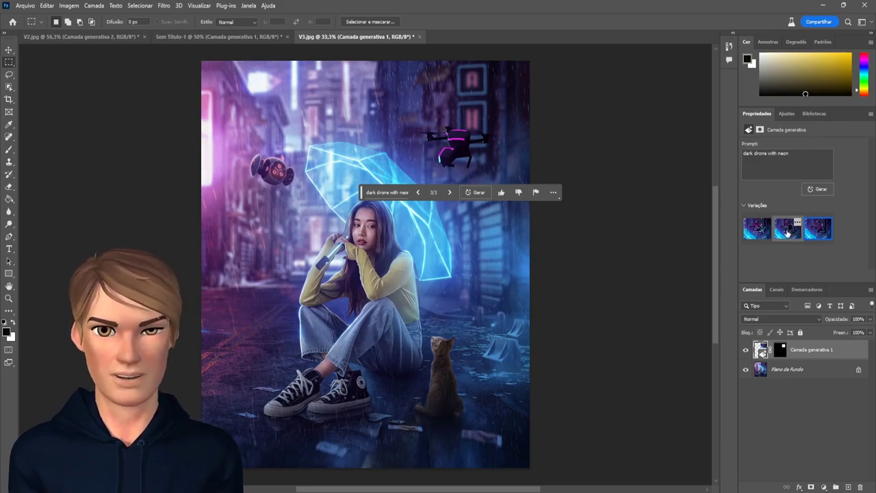
{"action": "left_click", "coordinate": [786, 231]}
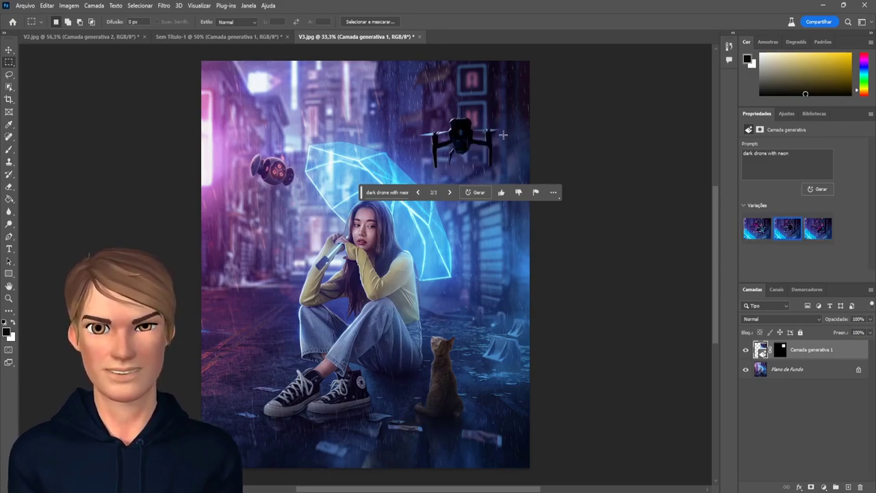
{"action": "left_click", "coordinate": [757, 230]}
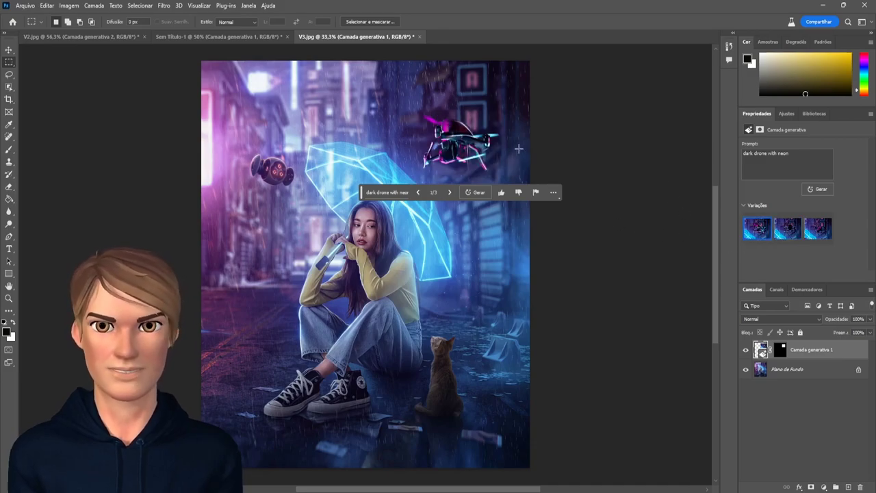
{"action": "scroll", "coordinate": [444, 145], "scroll_direction": "up", "scroll_amount": 2}
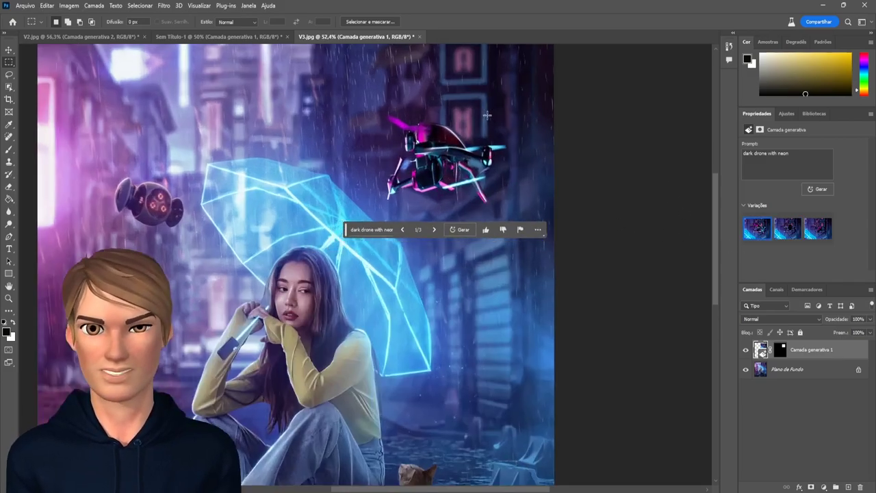
{"action": "scroll", "coordinate": [448, 144], "scroll_direction": "up", "scroll_amount": 3}
{"action": "scroll", "coordinate": [453, 143], "scroll_direction": "up", "scroll_amount": 3}
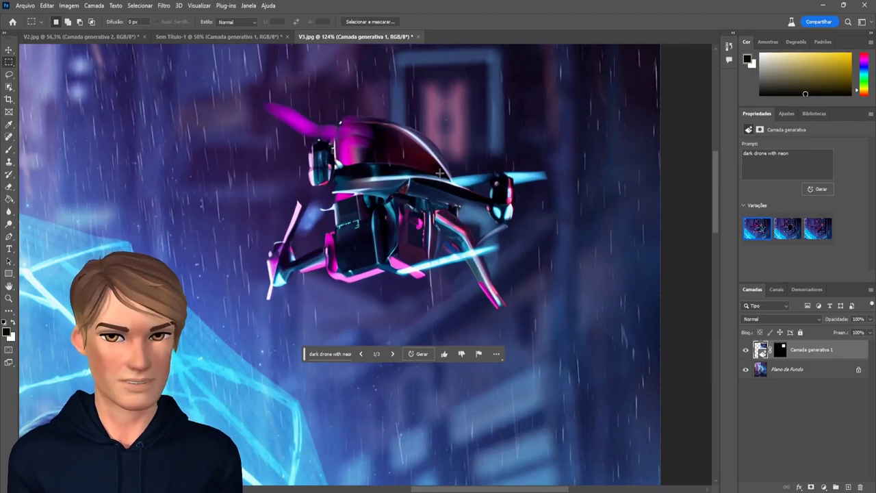
{"action": "scroll", "coordinate": [416, 233], "scroll_direction": "down", "scroll_amount": 3}
{"action": "scroll", "coordinate": [415, 232], "scroll_direction": "down", "scroll_amount": 2}
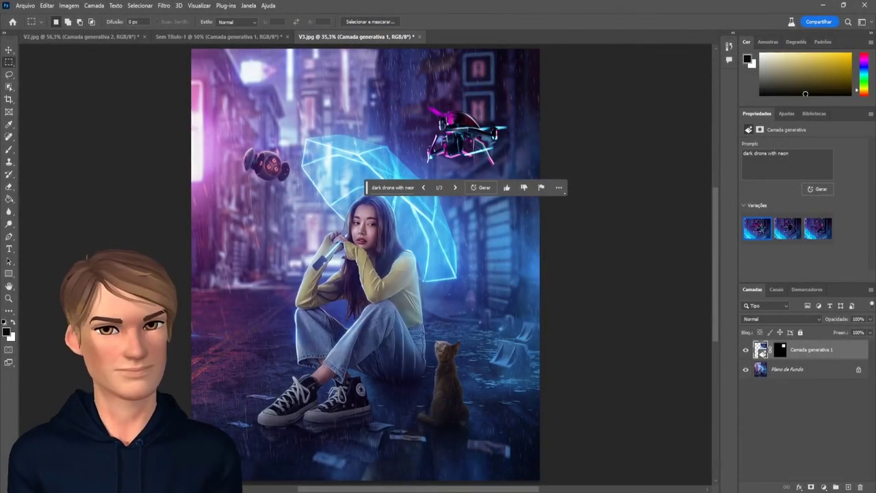
{"action": "mouse_move", "coordinate": [222, 195]}
{"action": "left_mouse_down"}
{"action": "mouse_move", "coordinate": [272, 321]}
{"action": "mouse_move", "coordinate": [286, 322]}
{"action": "left_mouse_up"}
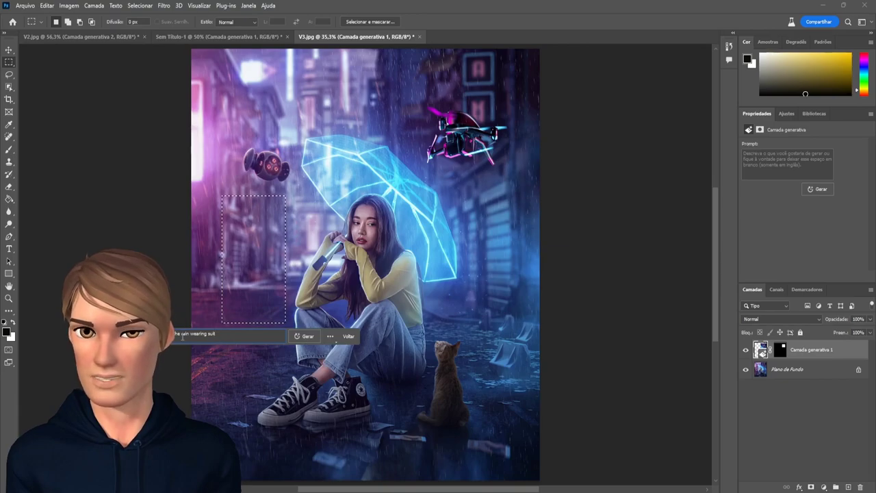
- Generate a 'robot in the rain wearing suit' left of the girl, keeping the third, boxier variation
{"action": "left_click", "coordinate": [305, 335]}
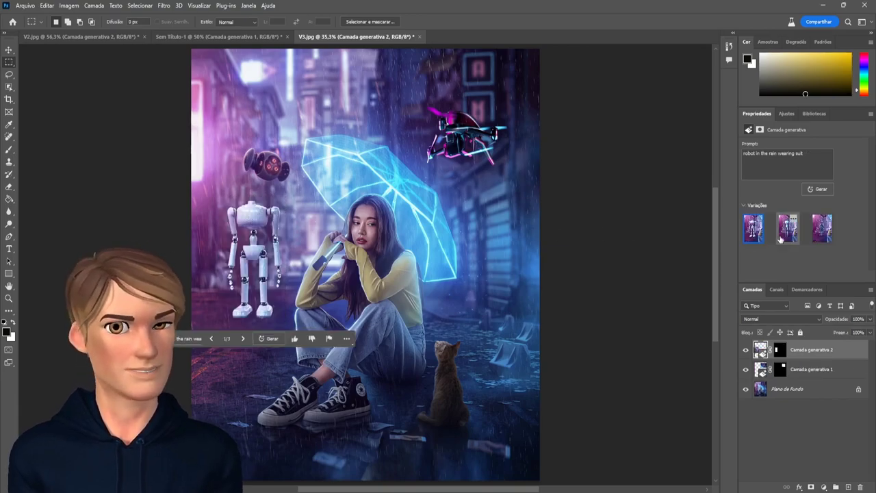
{"action": "left_click", "coordinate": [783, 236]}
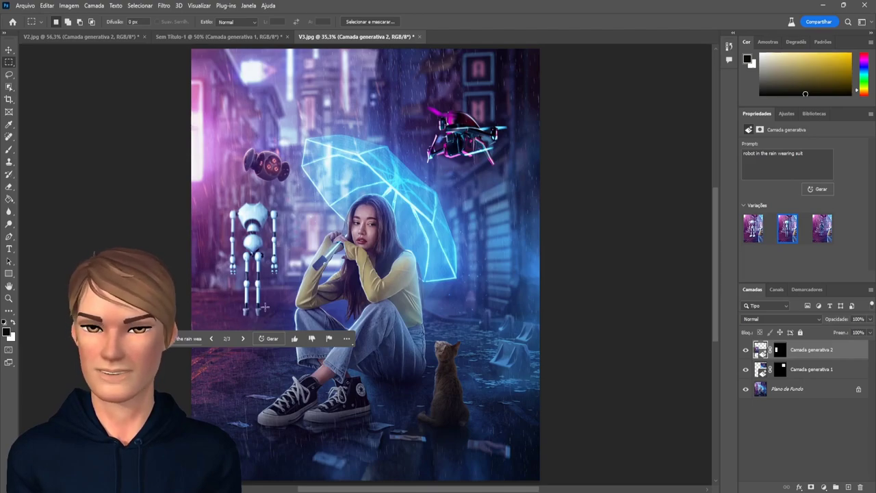
{"action": "left_click", "coordinate": [825, 234]}
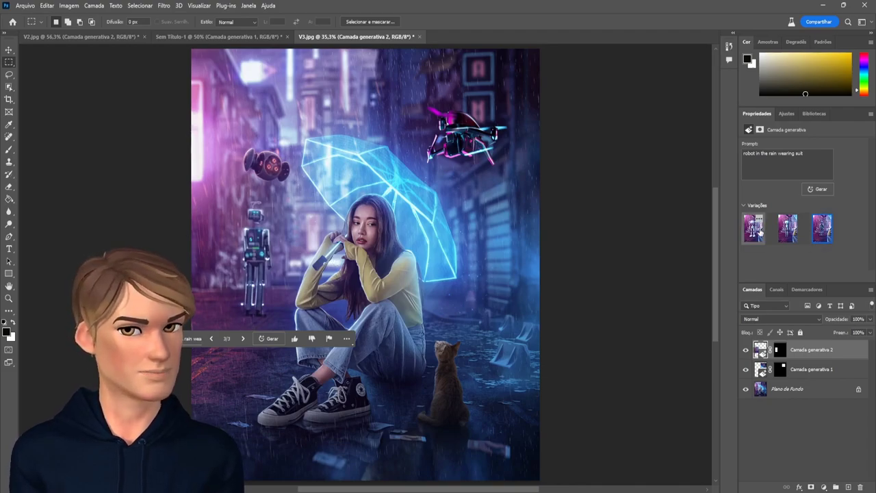
{"action": "left_click", "coordinate": [760, 232]}
{"action": "left_click", "coordinate": [785, 236]}
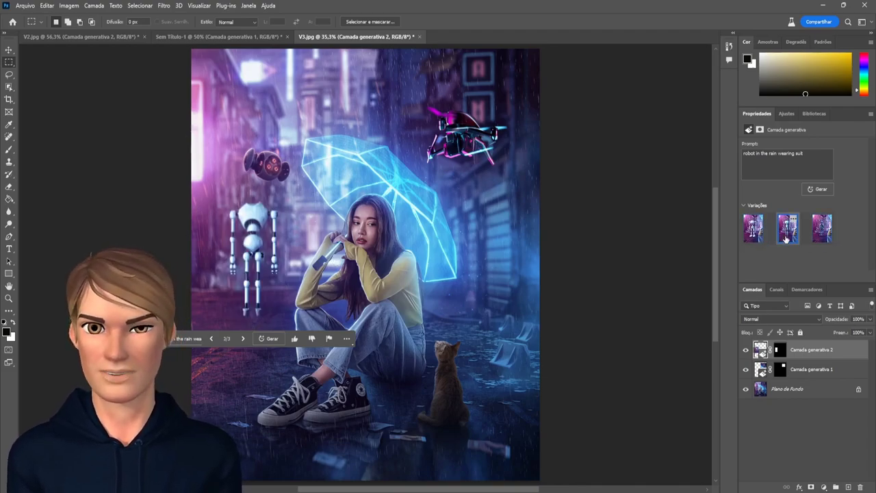
{"action": "left_click", "coordinate": [821, 230]}
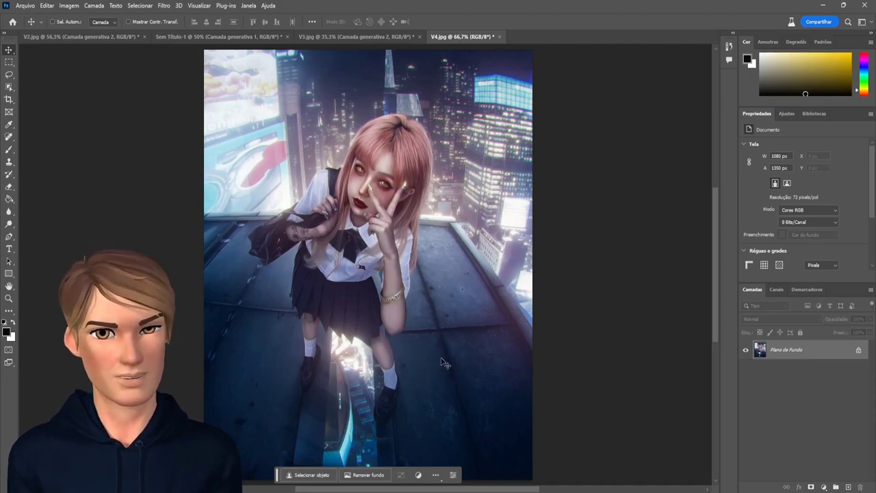
- Outline the right side of the rooftop floor with the Pen tool and make it a selection
{"action": "left_click", "coordinate": [8, 61]}
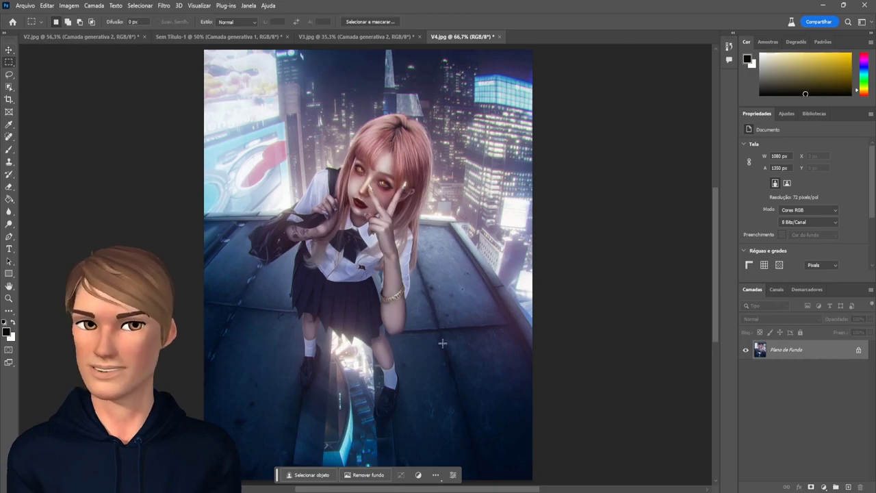
{"action": "mouse_move", "coordinate": [427, 306]}
{"action": "left_mouse_down"}
{"action": "mouse_move", "coordinate": [513, 481]}
{"action": "mouse_move", "coordinate": [544, 437]}
{"action": "left_mouse_up"}
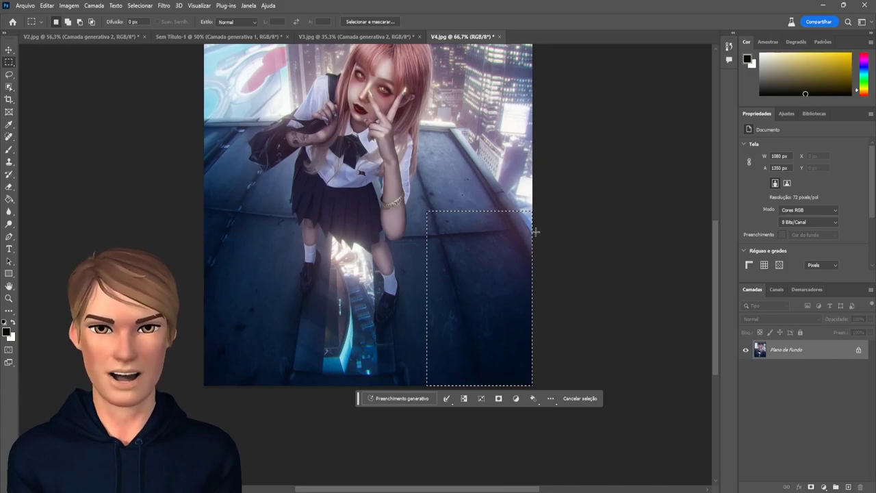
{"action": "left_click", "coordinate": [9, 50]}
{"action": "key", "text": "ctrl+d"}
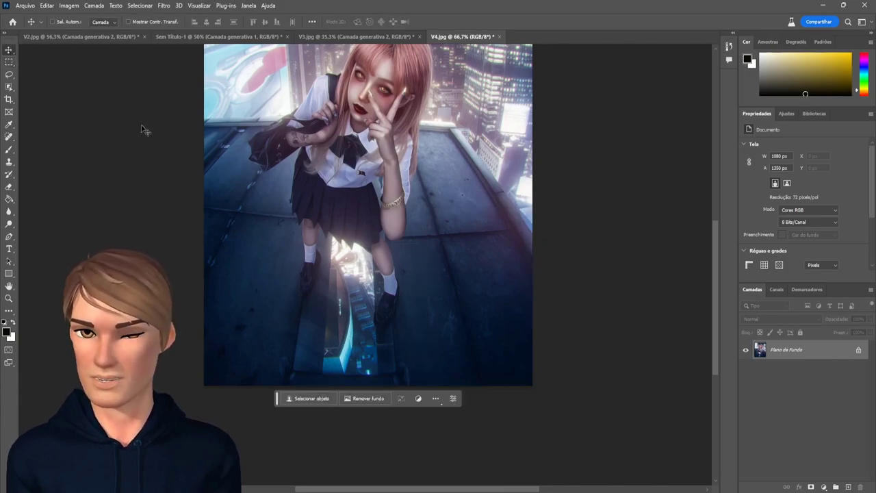
{"action": "key", "text": "p"}
{"action": "left_click_drag", "start_coordinate": [545, 313], "coordinate": [552, 321]}
{"action": "left_click", "coordinate": [489, 203]}
{"action": "left_click", "coordinate": [419, 416]}
{"action": "key", "text": "Escape"}
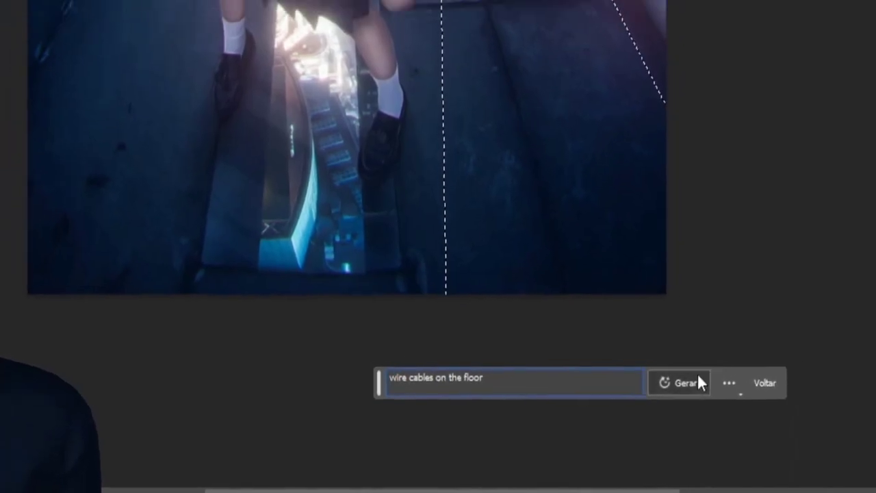
- Generate 'wire cables on the floor' there and keep the first of three variations
{"action": "left_click", "coordinate": [696, 376]}
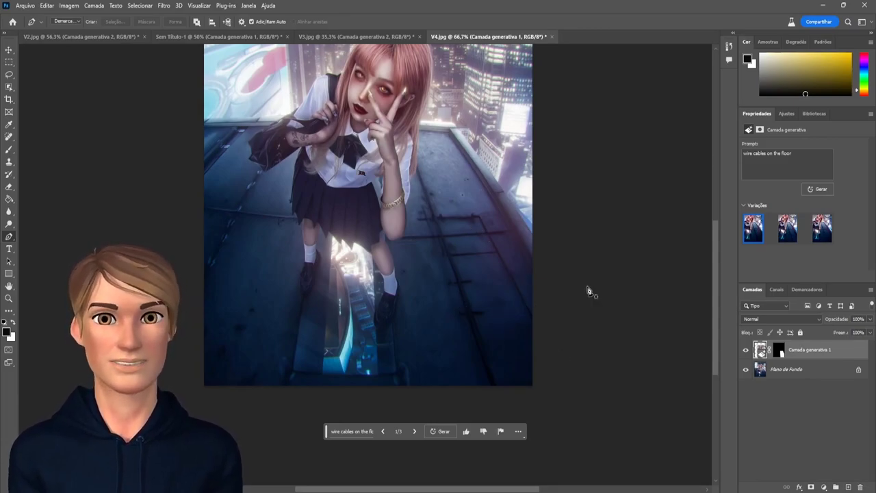
{"action": "left_click", "coordinate": [785, 234]}
{"action": "mouse_move", "coordinate": [821, 228]}
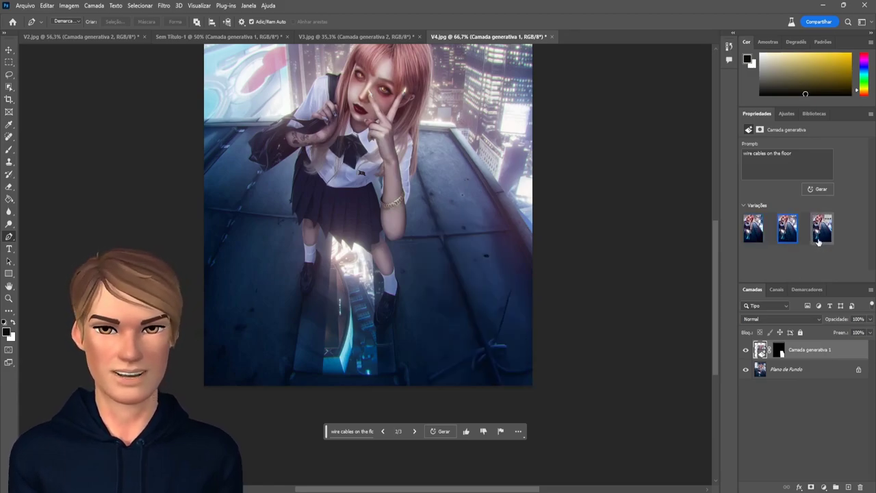
{"action": "left_click", "coordinate": [819, 237]}
{"action": "left_click", "coordinate": [756, 234]}
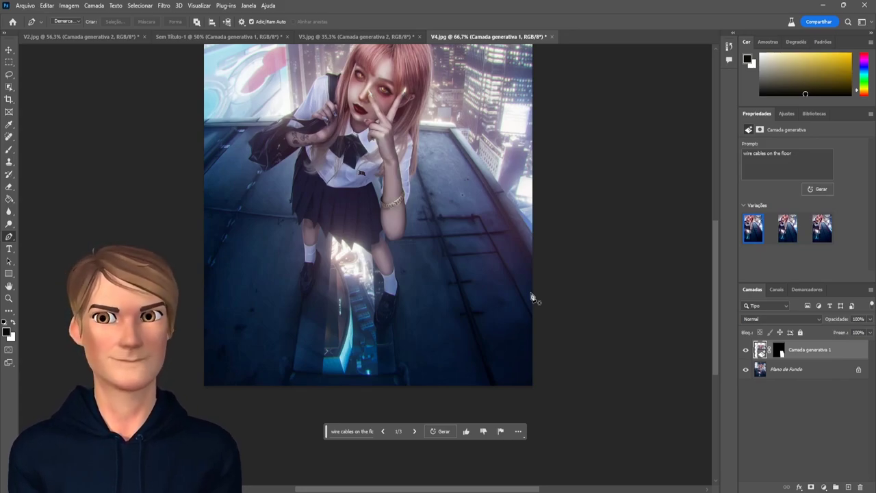
{"action": "left_click", "coordinate": [9, 61]}
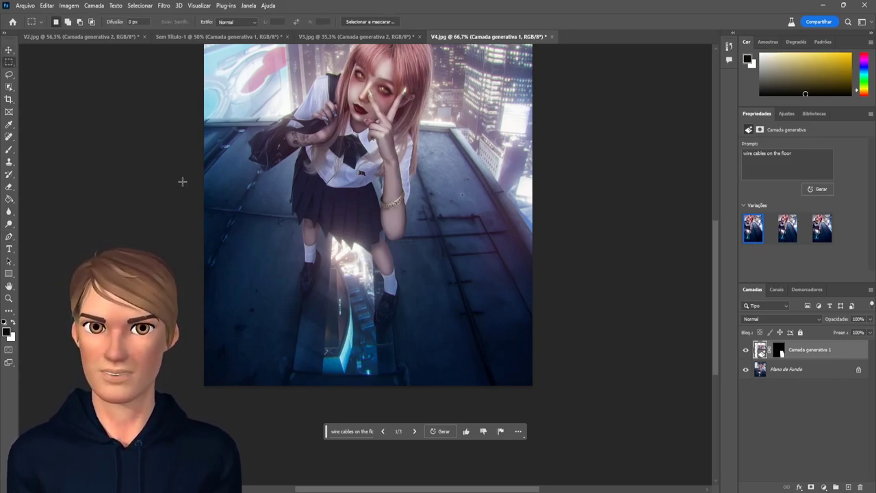
- Marquee a tall lower-left area and generate microphone cables, keeping the third variation
{"action": "left_click_drag", "start_coordinate": [186, 201], "coordinate": [284, 431]}
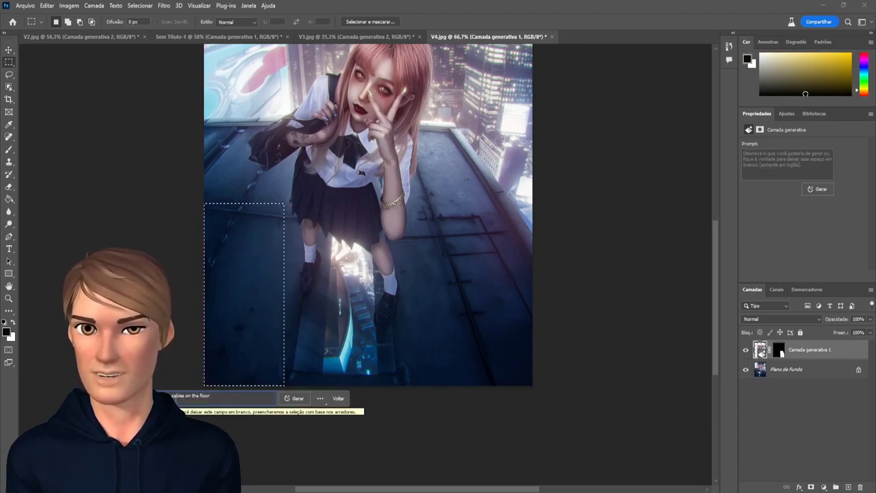
{"action": "left_click", "coordinate": [295, 397]}
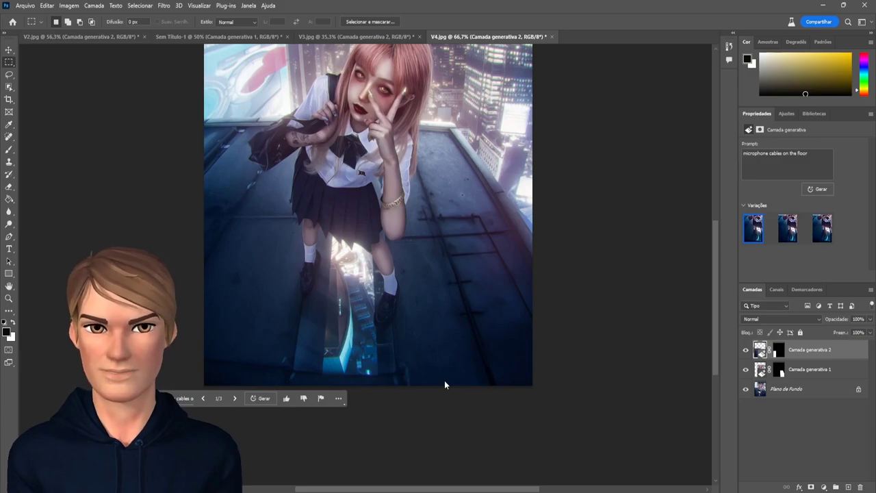
{"action": "left_click", "coordinate": [789, 229]}
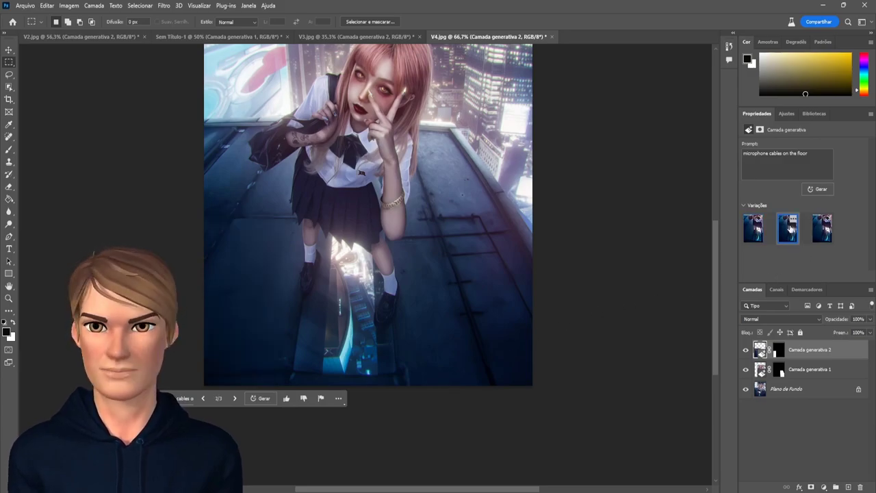
{"action": "left_click", "coordinate": [821, 233]}
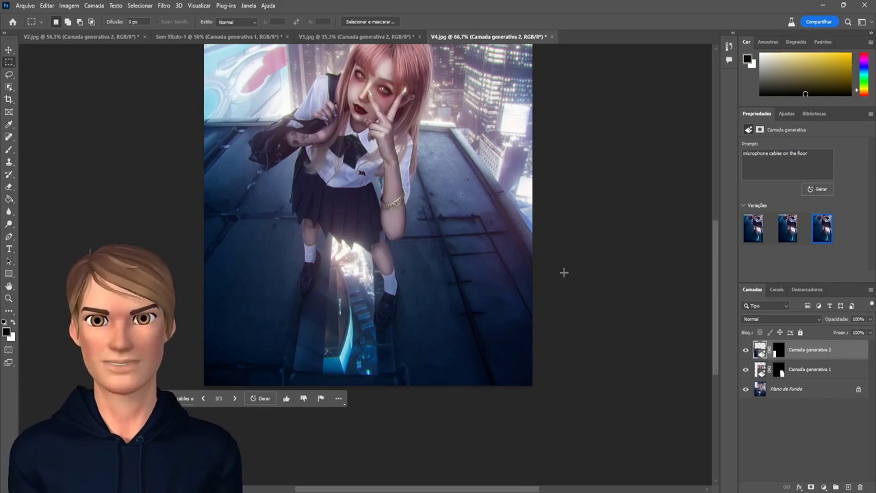
- Switch to the Move tool and return to the blank untitled document
{"action": "scroll", "coordinate": [564, 272], "scroll_direction": "up", "scroll_amount": 1}
{"action": "scroll", "coordinate": [564, 272], "scroll_direction": "up", "scroll_amount": 1}
{"action": "scroll", "coordinate": [563, 272], "scroll_direction": "up", "scroll_amount": 1}
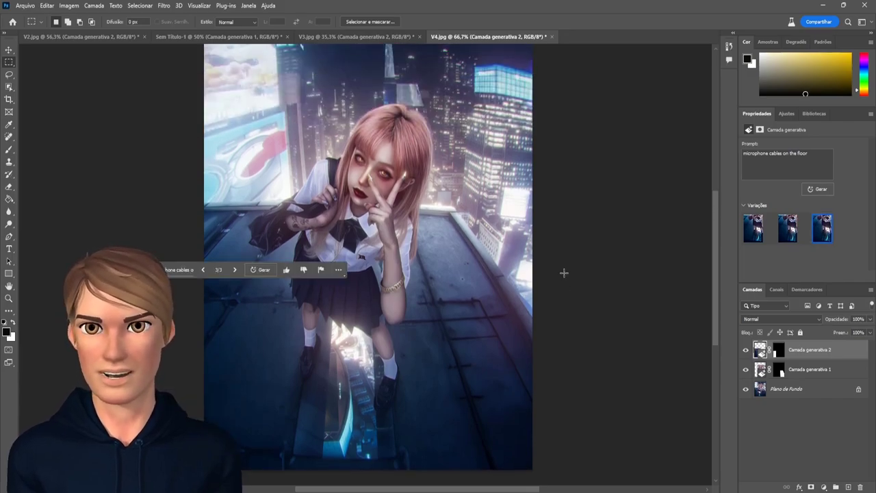
{"action": "scroll", "coordinate": [564, 273], "scroll_direction": "up", "scroll_amount": 1}
{"action": "key", "text": "v"}
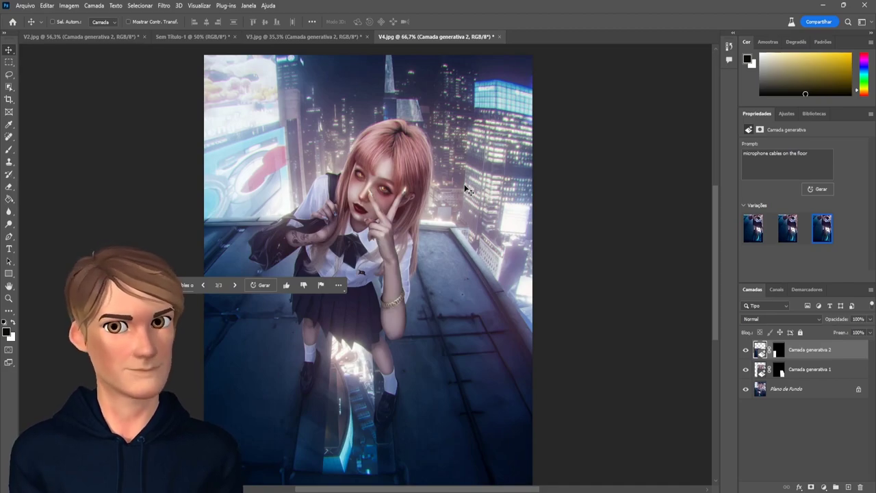
{"action": "left_click", "coordinate": [195, 37]}
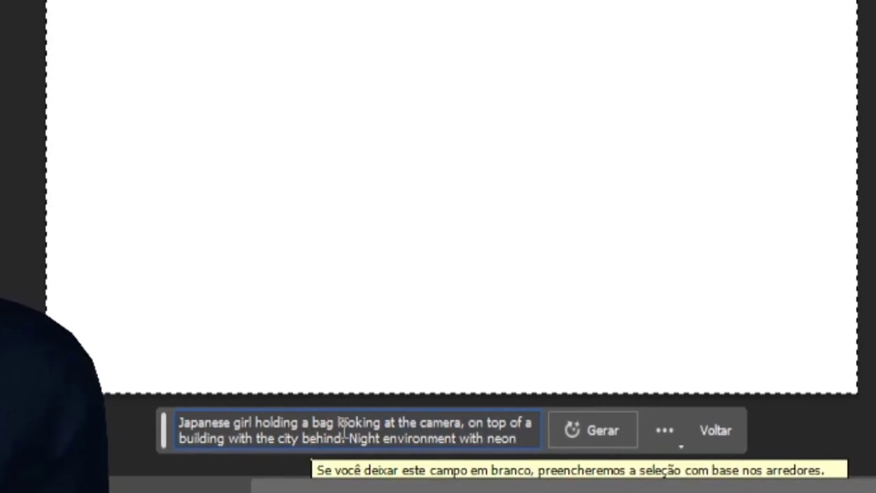
- Edit the Generative Fill prompt for a neon night-city scene of a woman with a handbag
{"action": "key", "text": "ctrl+a"}
{"action": "left_click", "coordinate": [339, 428]}
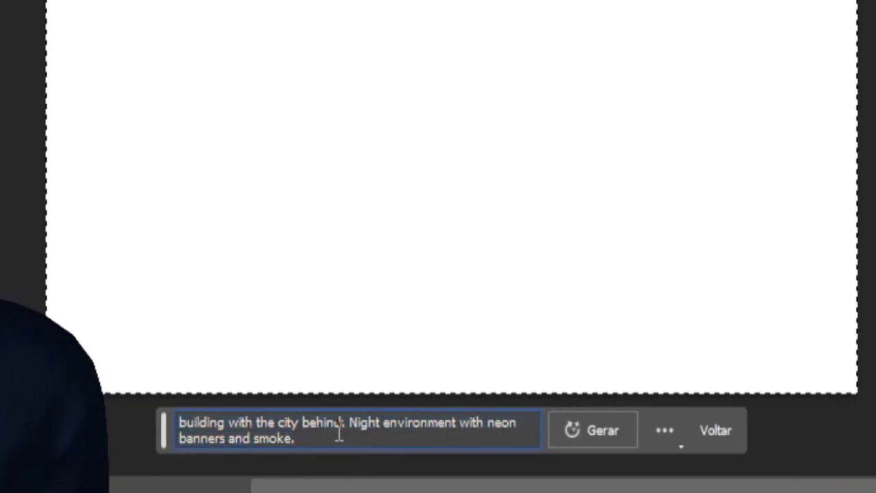
{"action": "left_click_drag", "start_coordinate": [339, 433], "coordinate": [319, 406]}
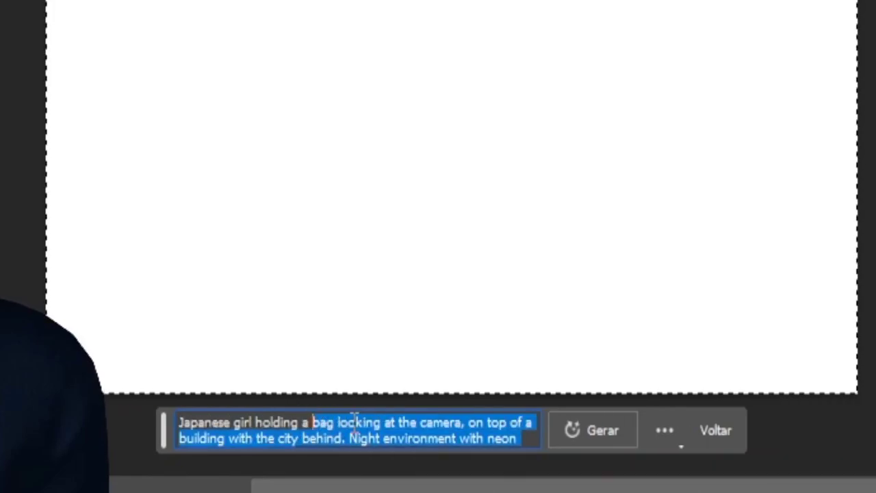
{"action": "left_click", "coordinate": [319, 410]}
- Generate the neon city scene, compare variations, and keep the second one with the tower
{"action": "left_click", "coordinate": [593, 438]}
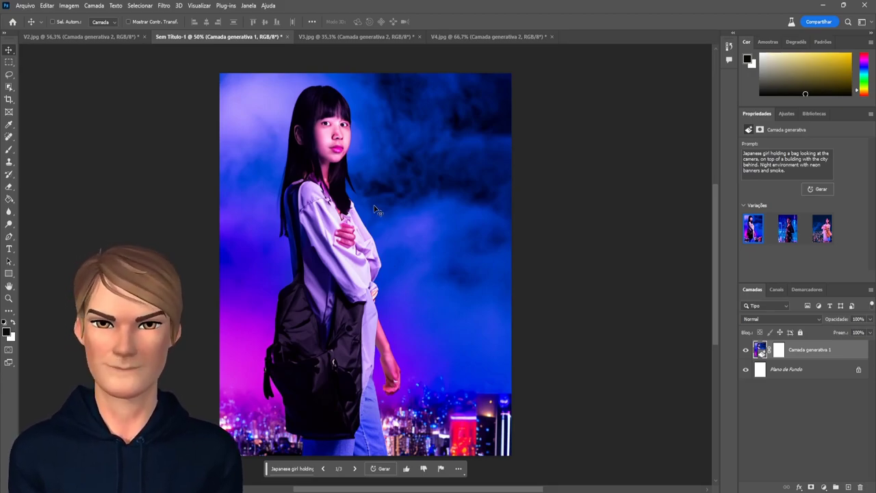
{"action": "left_click", "coordinate": [787, 226]}
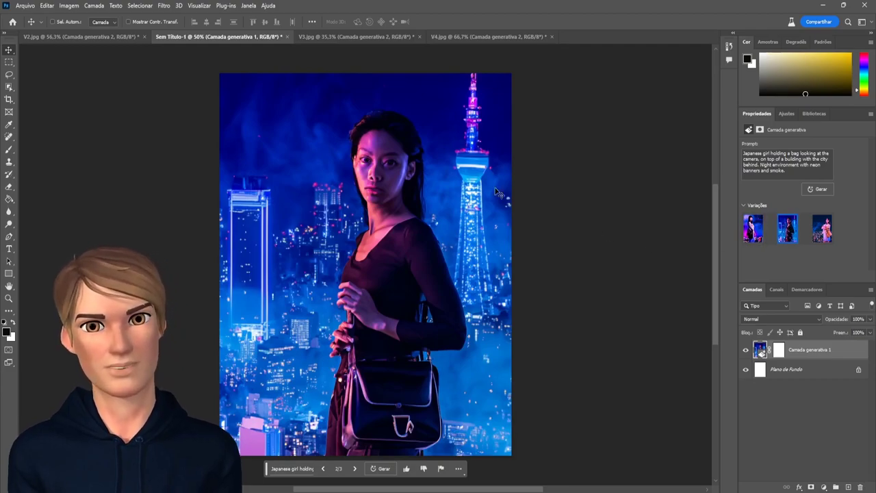
{"action": "left_click", "coordinate": [824, 236]}
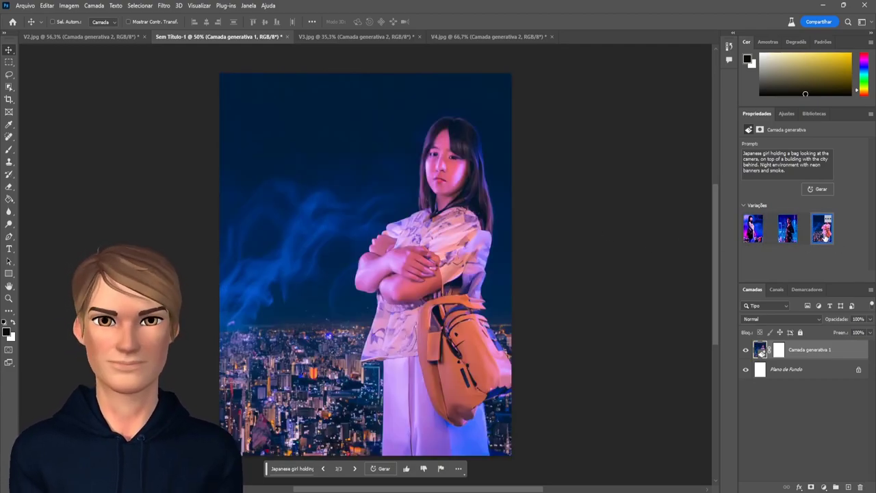
{"action": "left_click", "coordinate": [757, 227]}
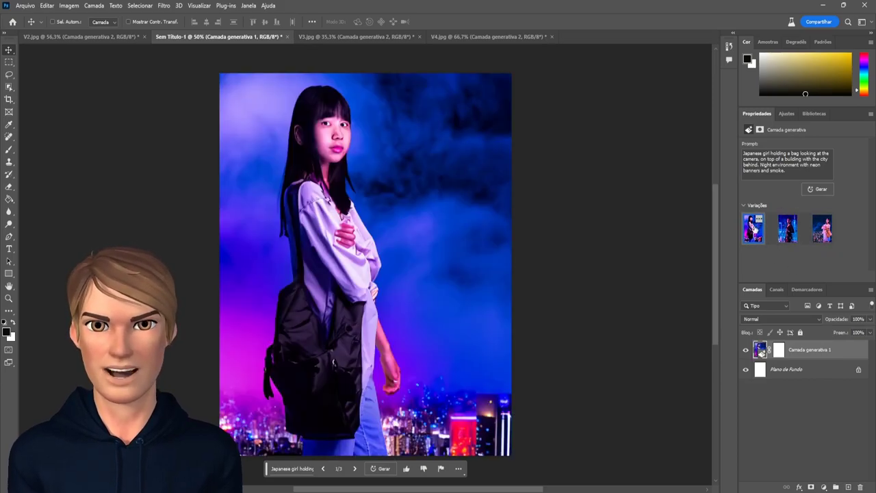
{"action": "left_click", "coordinate": [788, 234]}
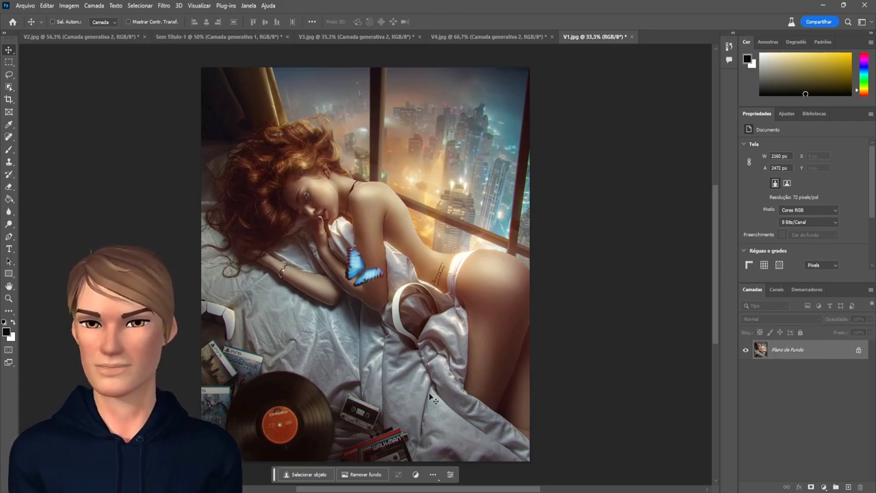
- Select the whole untitled canvas and paste the bedroom-by-the-window prompt into Generative Fill
{"action": "key", "text": "ctrl+Tab"}
{"action": "key", "text": "ctrl+Tab"}
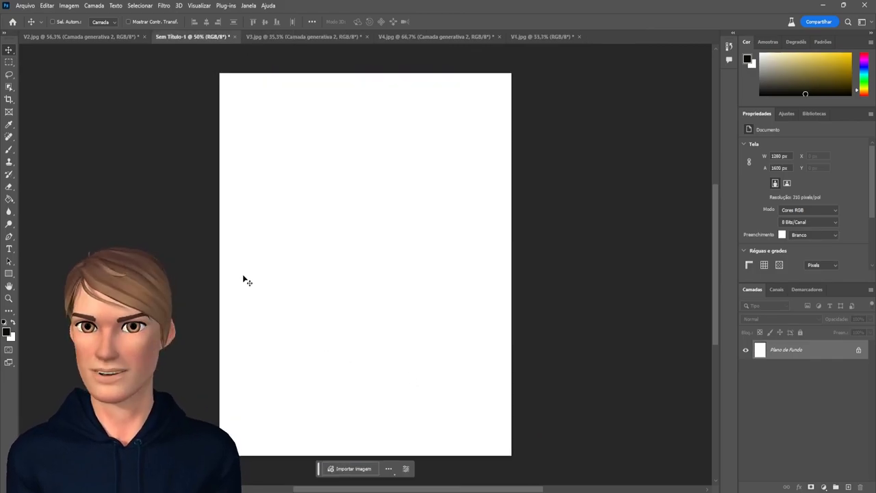
{"action": "key", "text": "ctrl+a"}
{"action": "left_click", "coordinate": [296, 469]}
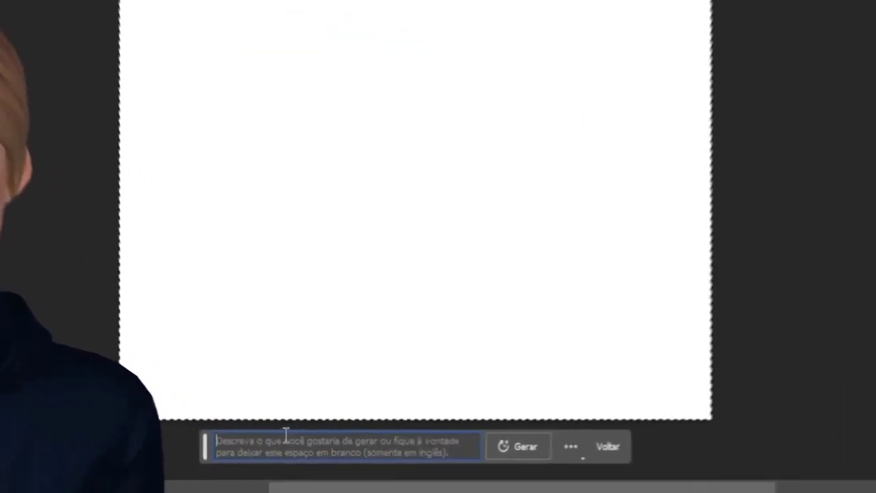
{"action": "key", "text": "ctrl+v"}
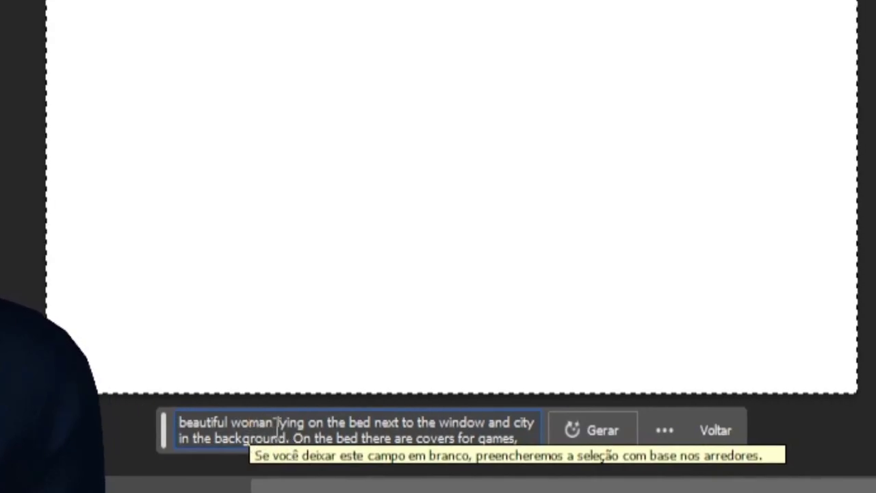
{"action": "left_click_drag", "start_coordinate": [277, 424], "coordinate": [336, 453]}
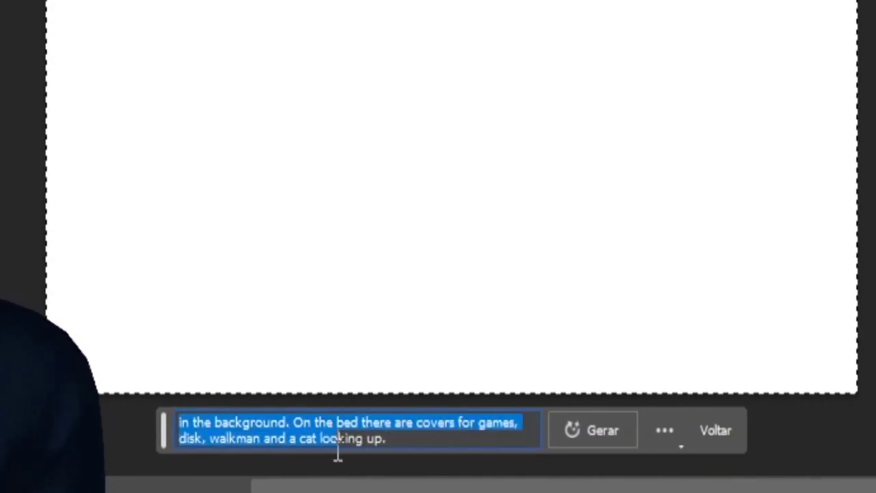
{"action": "left_click", "coordinate": [372, 435]}
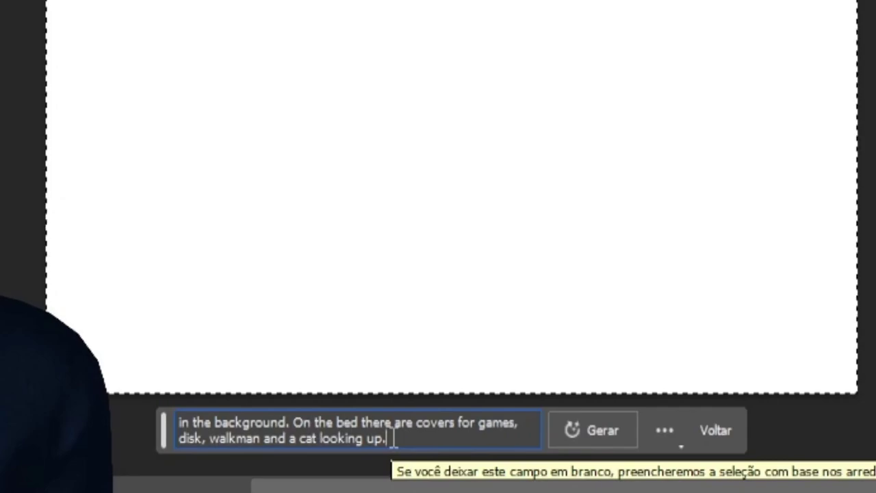
- Generate the bedroom scene, preview variations, then dismiss the error from the extended-prompt retry
{"action": "left_click", "coordinate": [574, 439]}
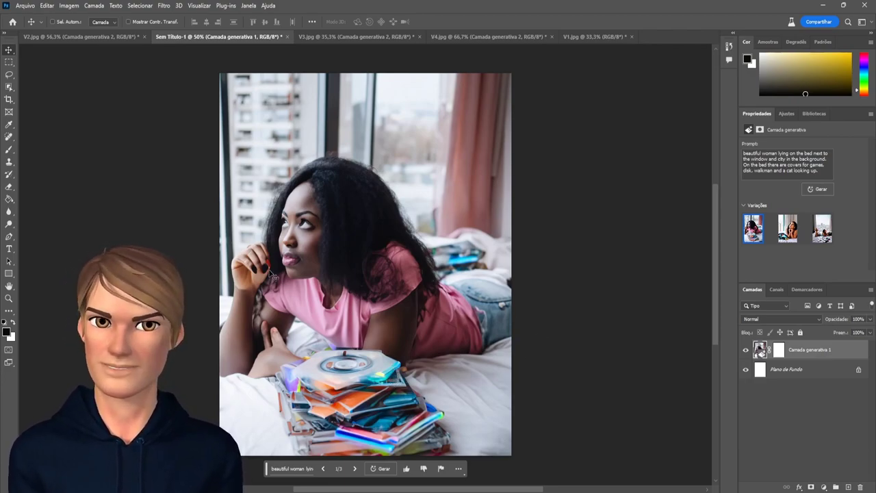
{"action": "left_click", "coordinate": [787, 228]}
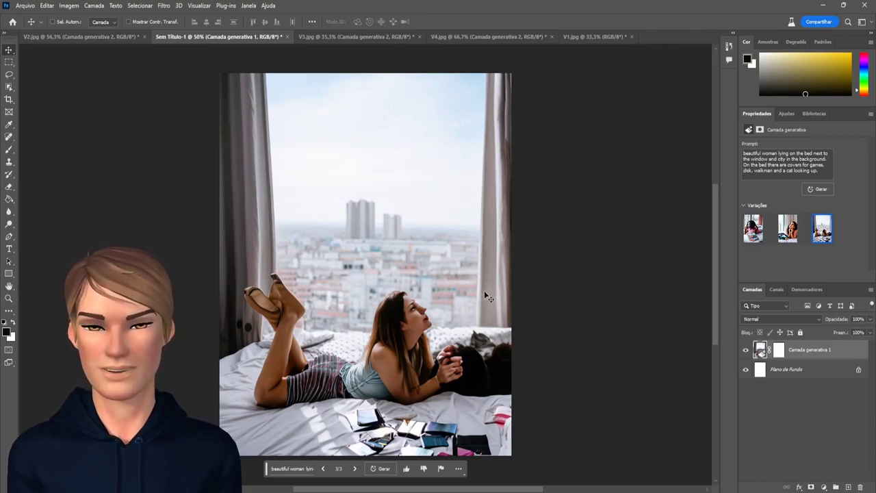
{"action": "left_click", "coordinate": [305, 469]}
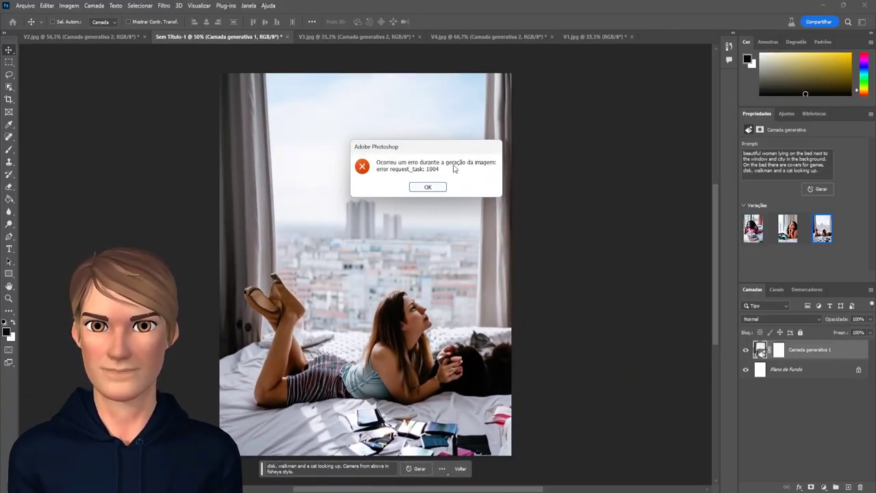
{"action": "left_click", "coordinate": [429, 187]}
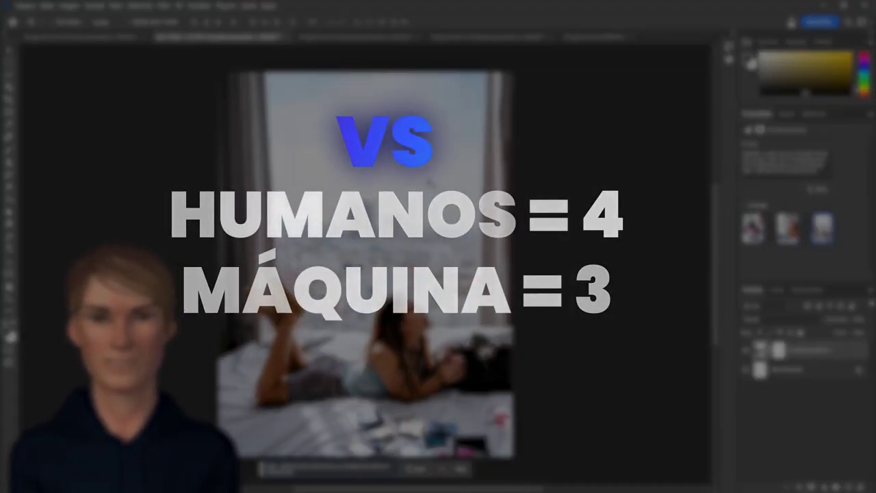
- In V1.jpg, select a rectangle of bedsheet below the butterfly
{"action": "left_click", "coordinate": [593, 38]}
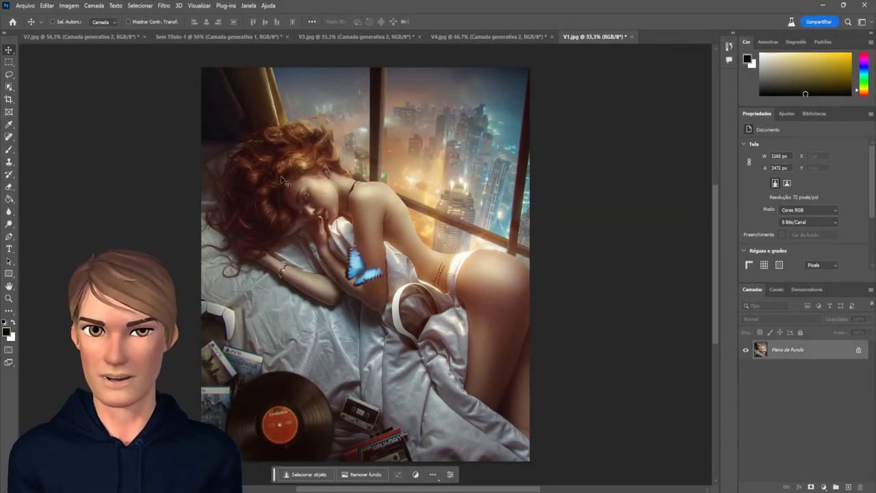
{"action": "key", "text": "m"}
{"action": "mouse_move", "coordinate": [281, 287]}
{"action": "left_mouse_down"}
{"action": "mouse_move", "coordinate": [337, 316]}
{"action": "mouse_move", "coordinate": [386, 394]}
{"action": "left_mouse_up"}
- Generative-fill 'cat looking up' there and keep the tabby cat, variation 2
{"action": "left_click", "coordinate": [254, 407]}
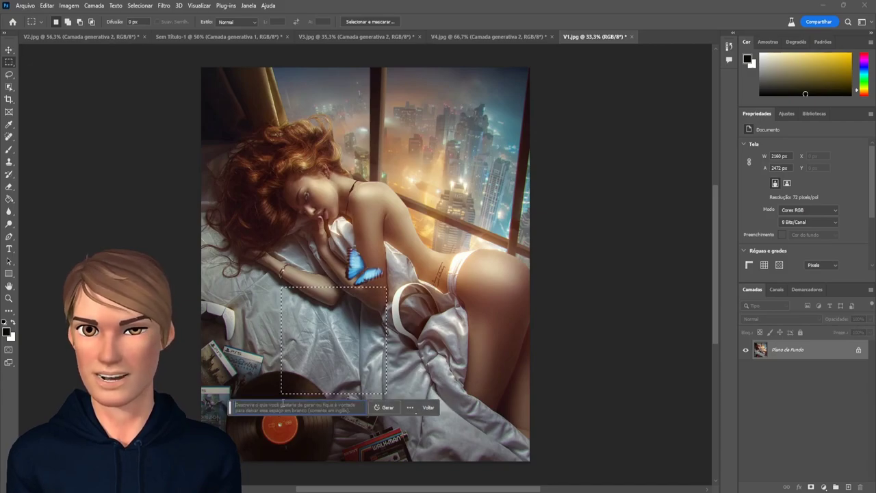
{"action": "type", "text": "cat looking up"}
{"action": "left_click", "coordinate": [385, 407]}
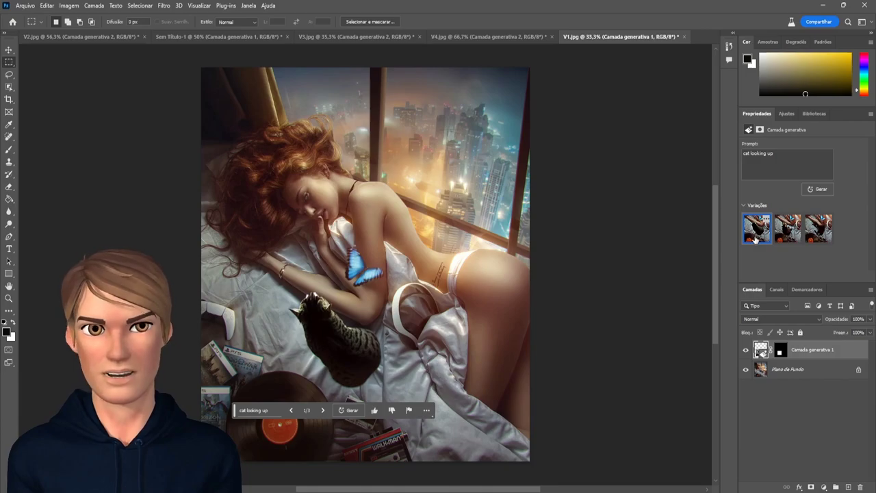
{"action": "left_click", "coordinate": [789, 233]}
{"action": "left_click", "coordinate": [814, 236]}
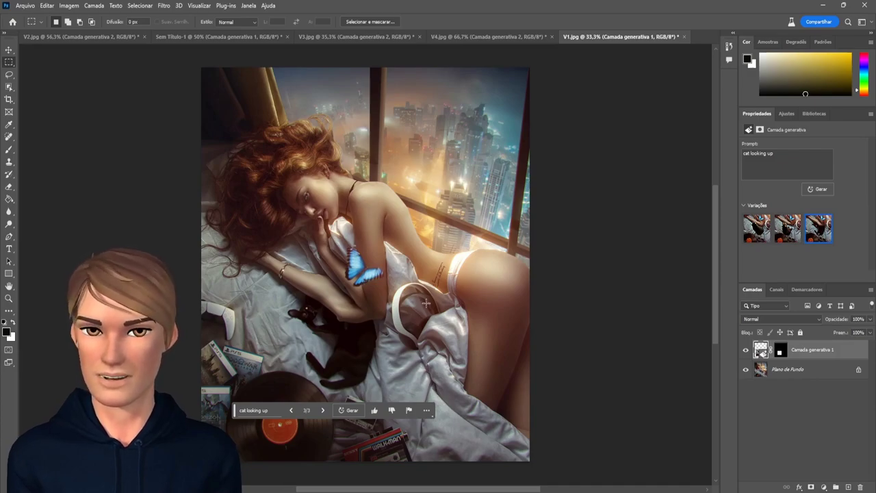
{"action": "left_click", "coordinate": [788, 232]}
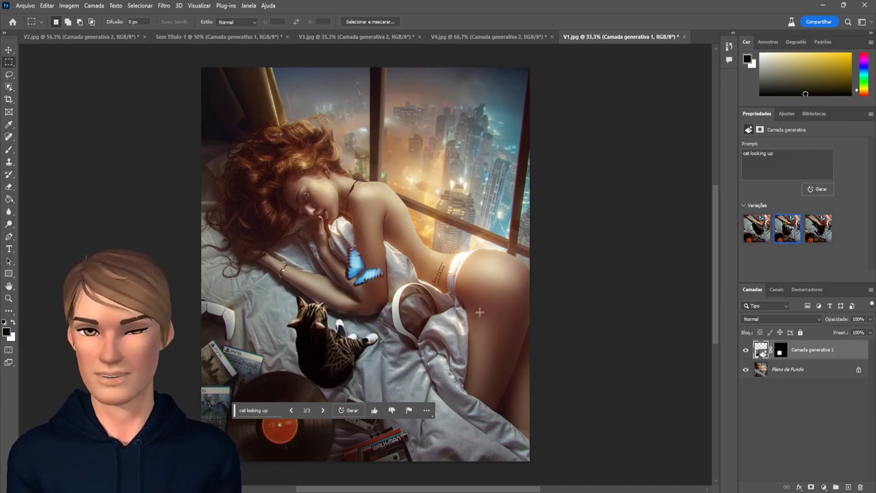